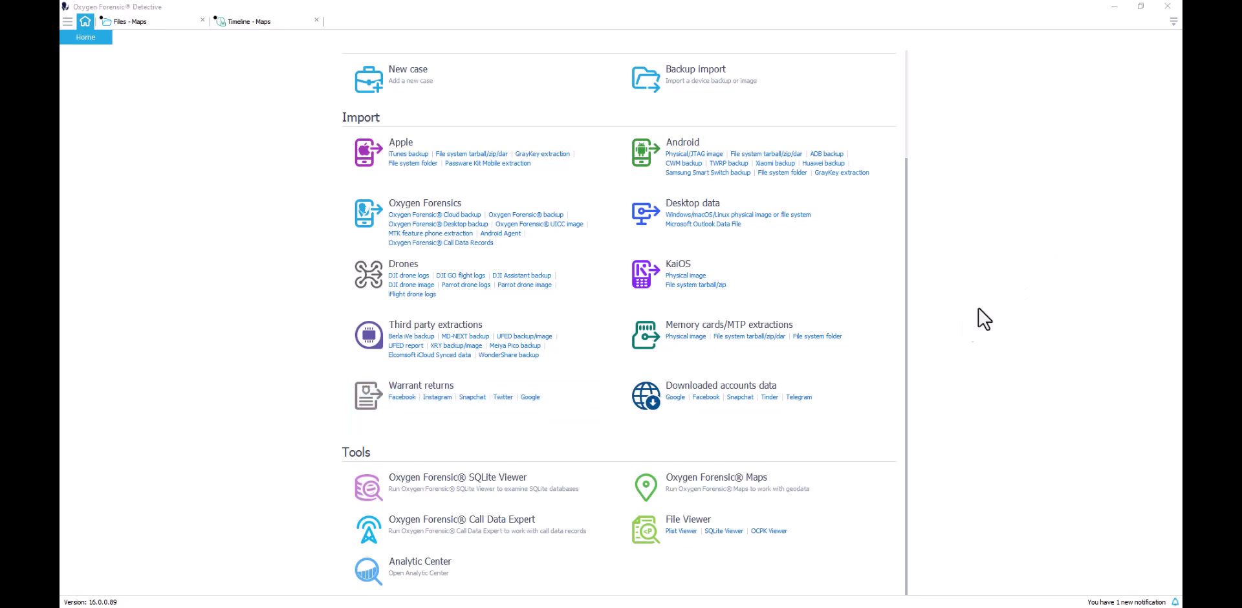
Open Oxygen Forensic Maps, dismiss the offline maps notice and review the available file import formats.
click(737, 500)
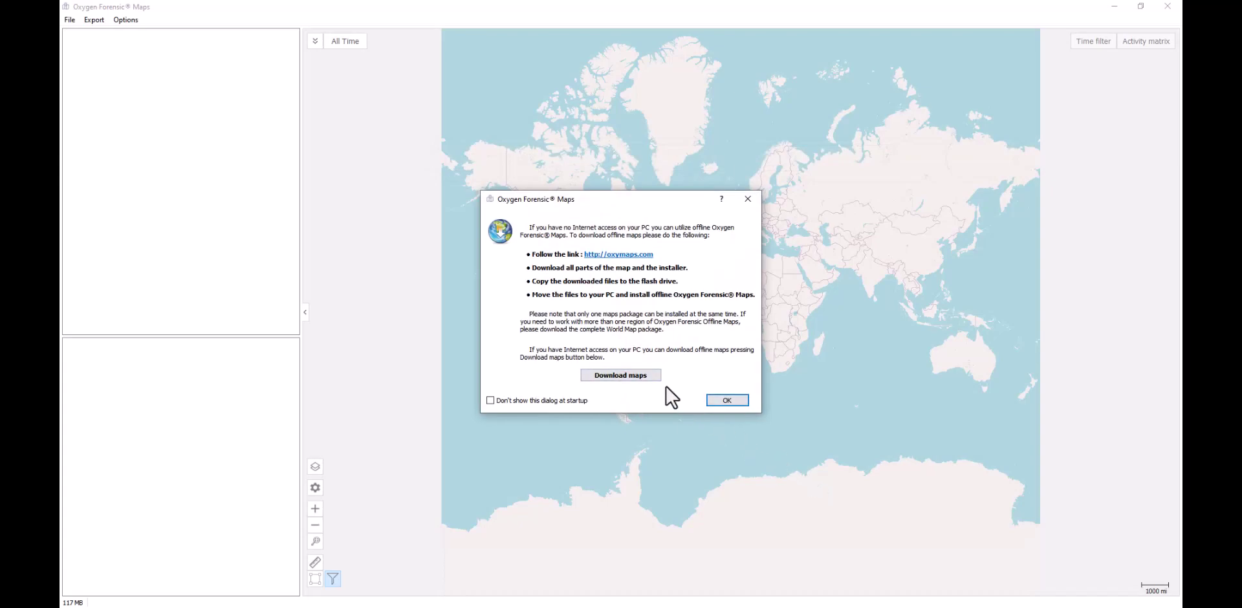
click(715, 399)
click(68, 21)
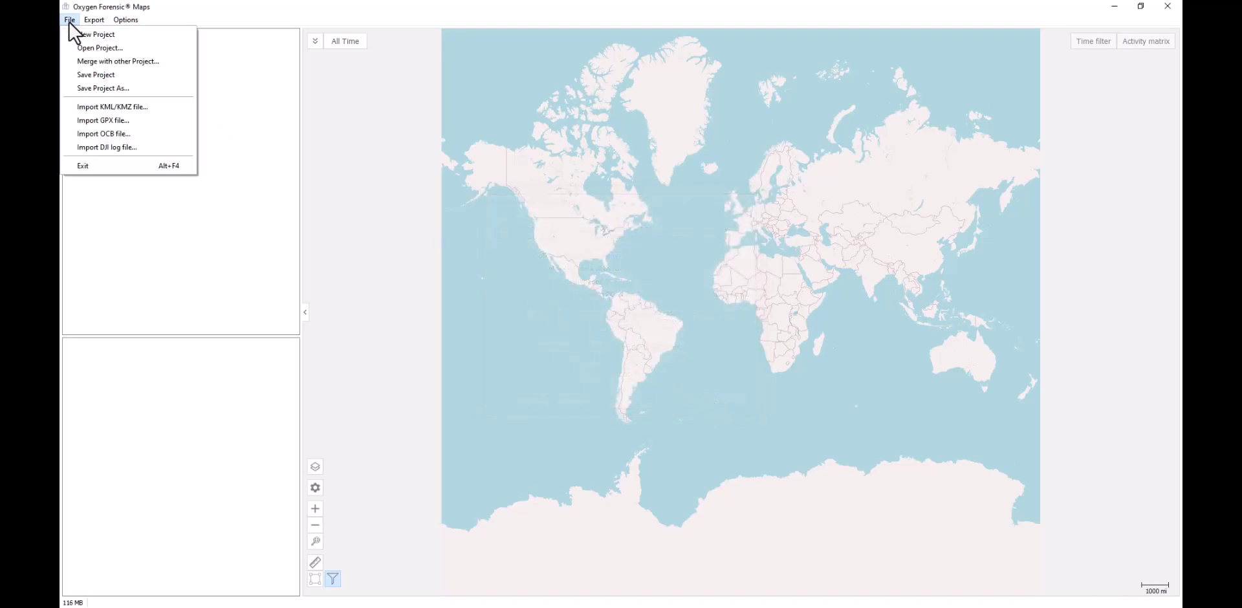
mouse_move(76, 23)
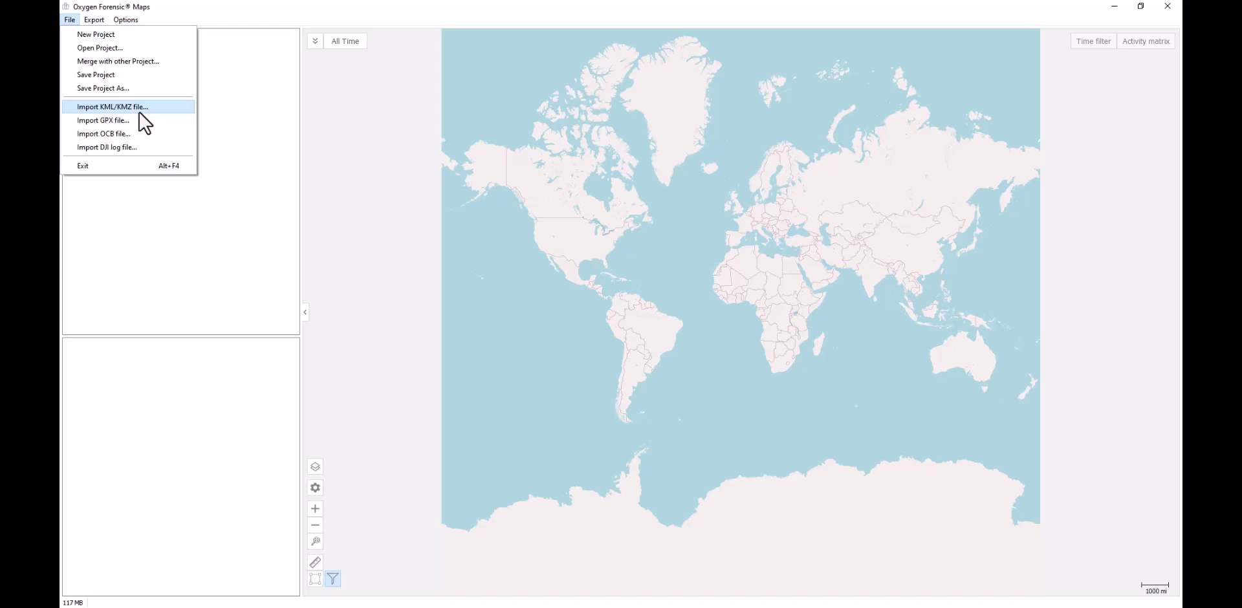
key(Down)
key(Down)
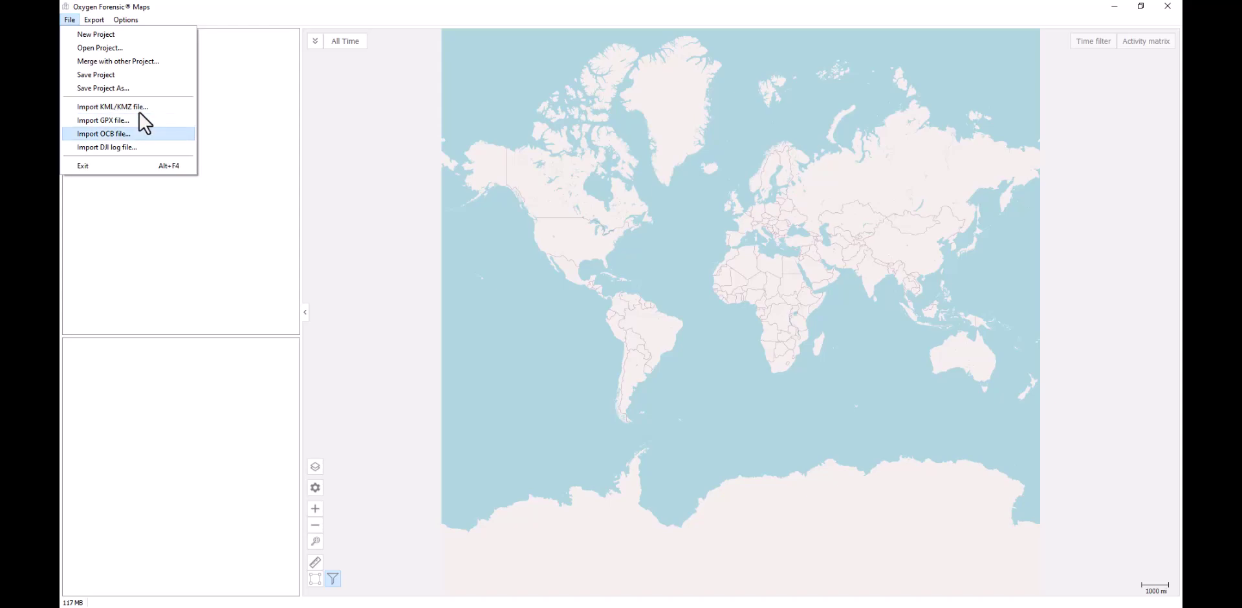
key(Down)
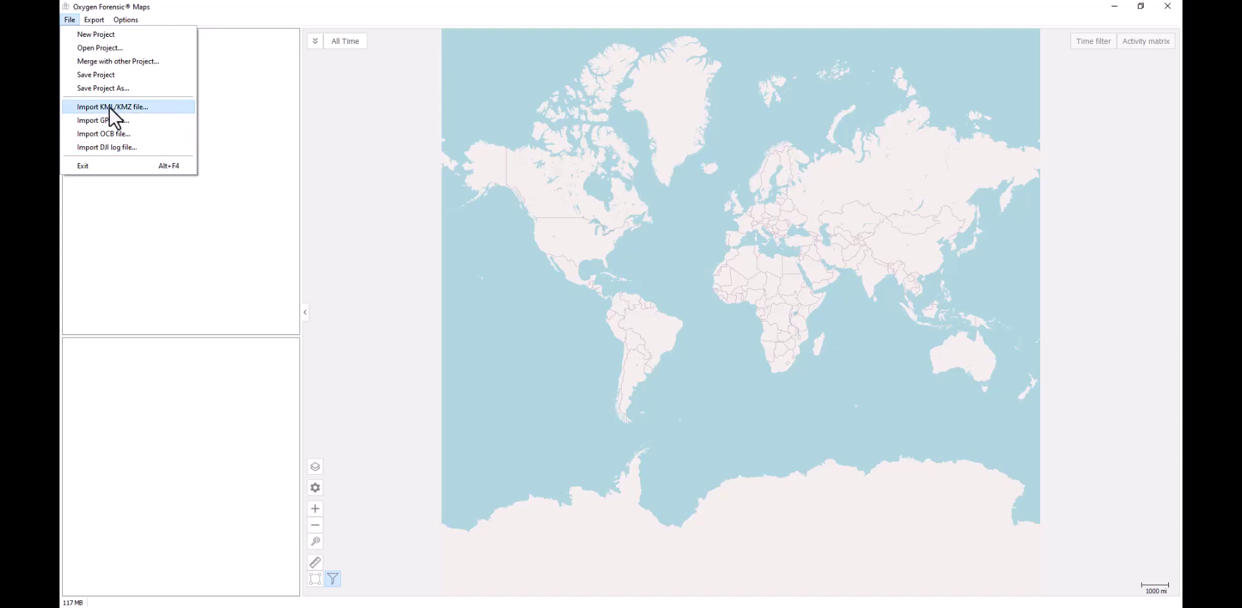
Import the KMZ file Map Data Export.kmz into the map project.
click(110, 108)
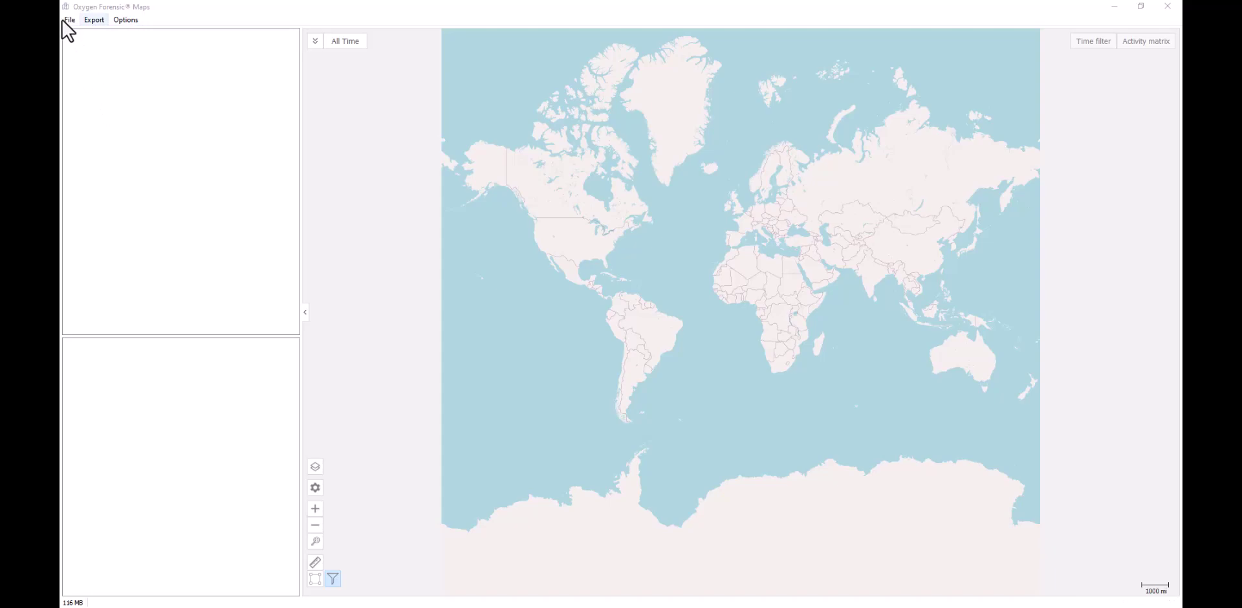
click(62, 20)
click(104, 108)
click(508, 149)
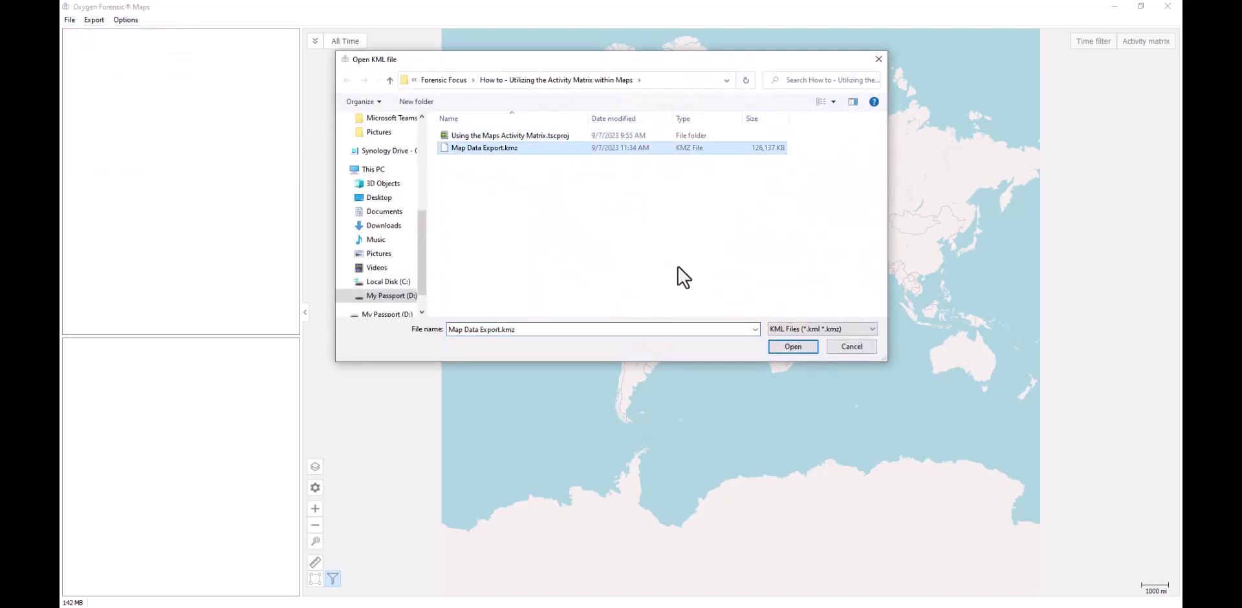
click(795, 346)
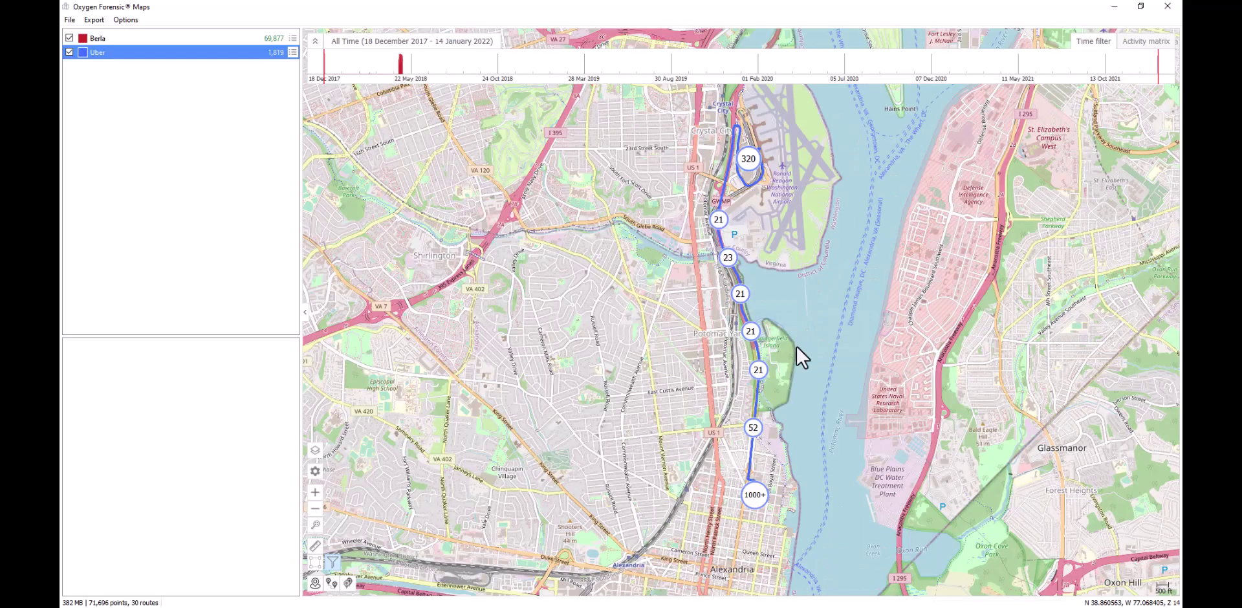
Switch to Oxygen Forensic Detective and open the Maps case's file locations in the same, already running Maps window.
click(1115, 8)
click(123, 24)
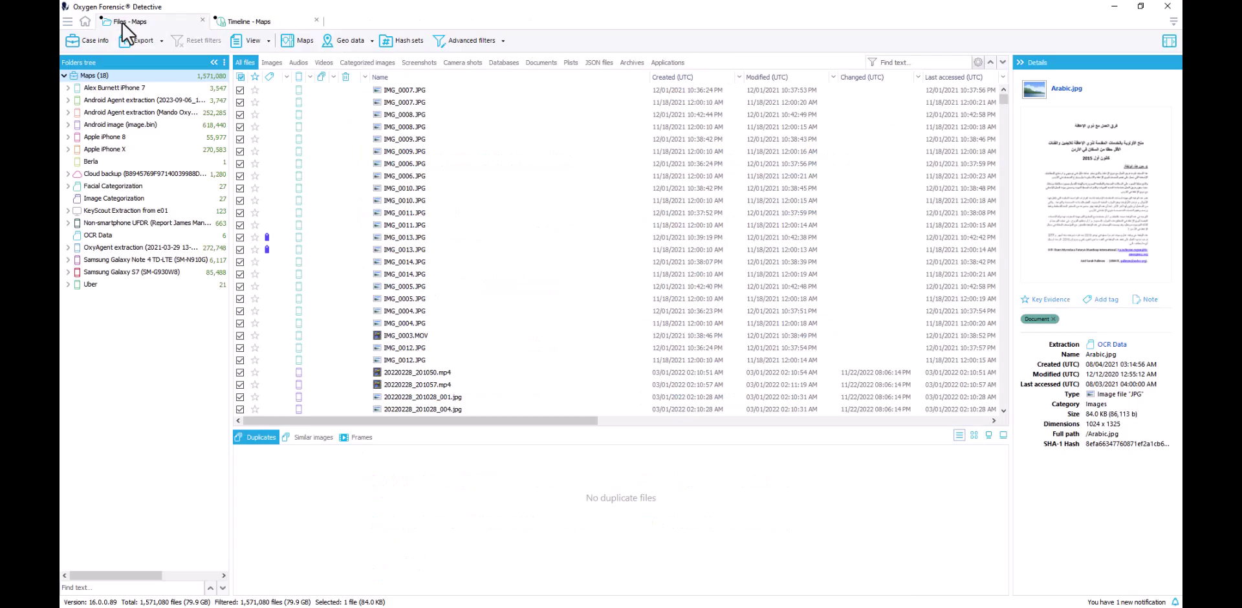
click(93, 41)
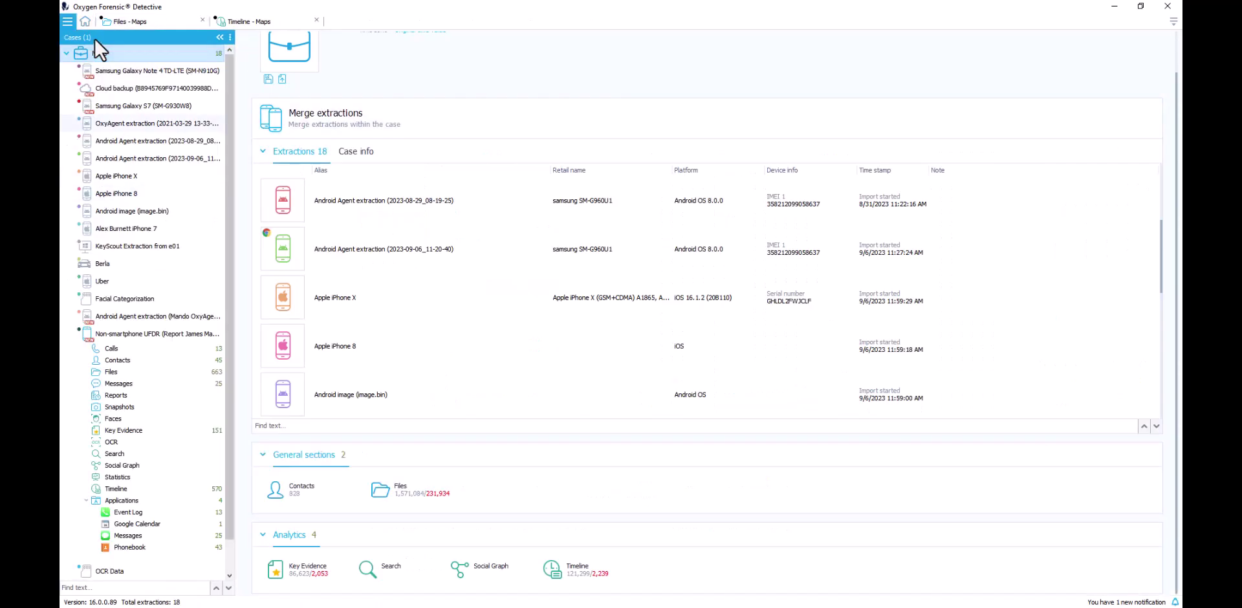
click(129, 25)
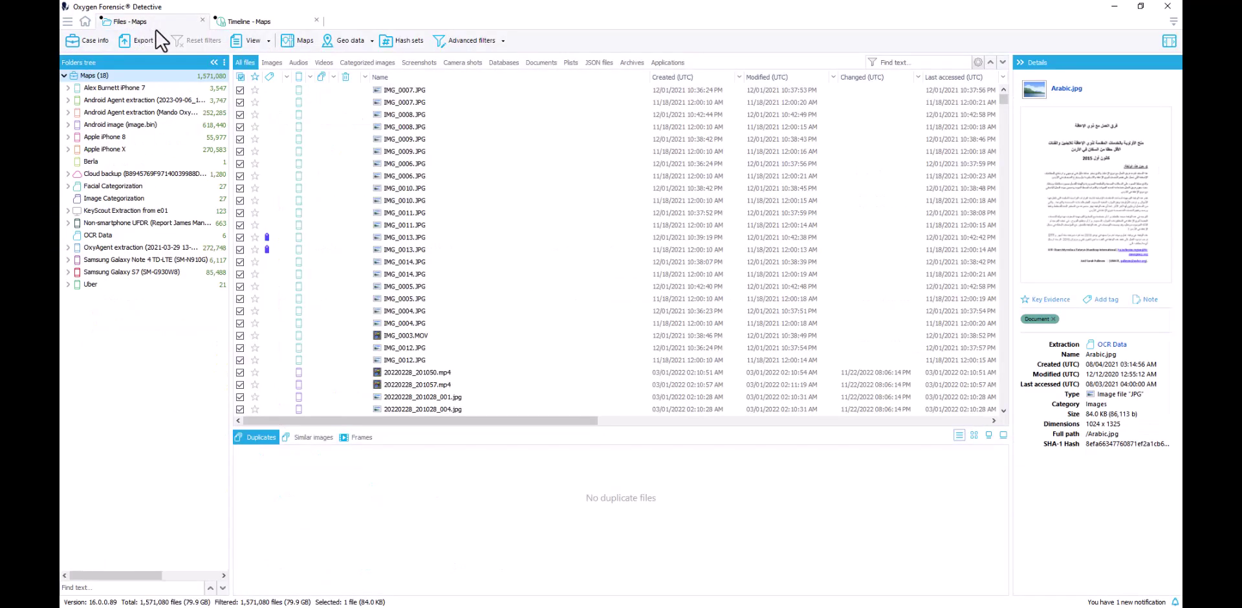
click(297, 45)
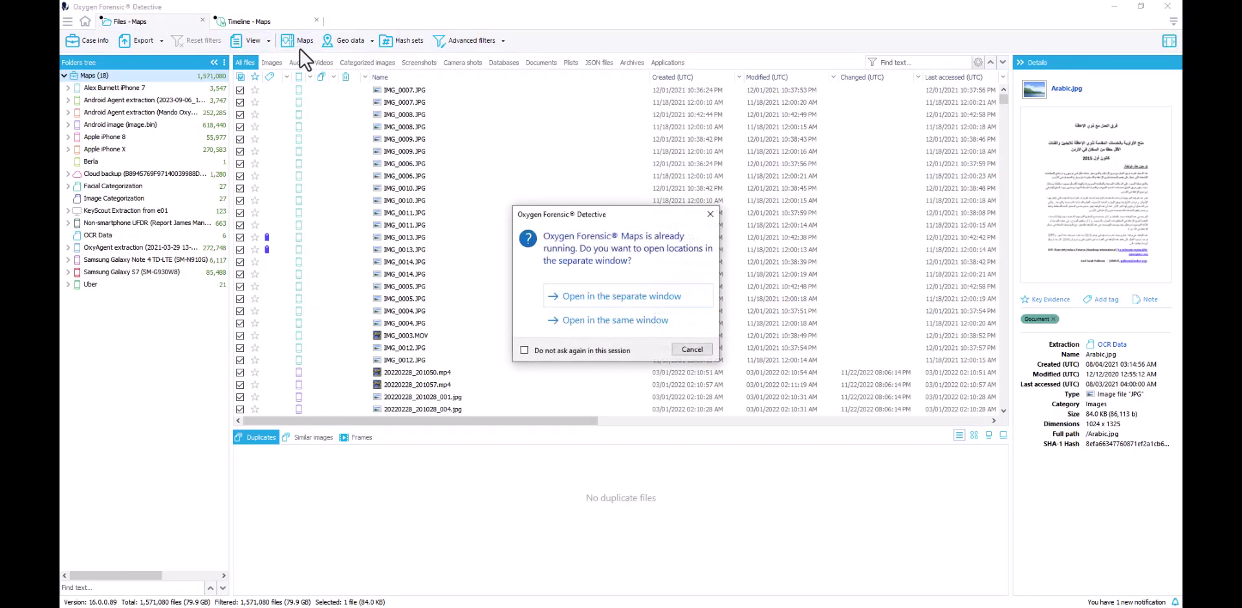
click(656, 323)
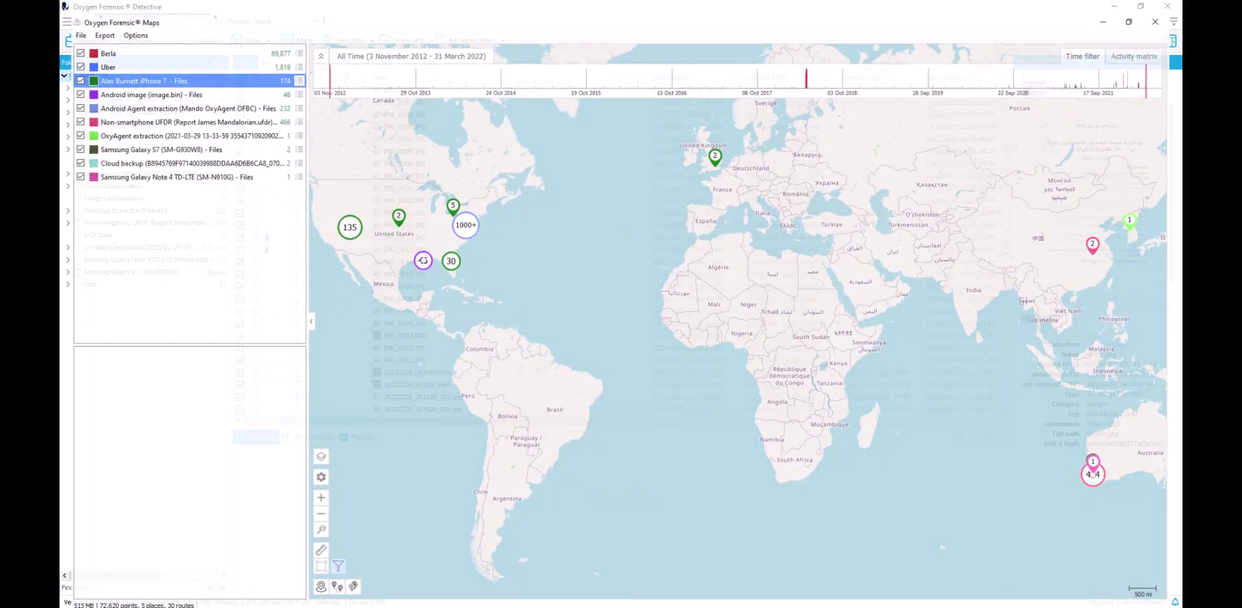
Switch to Oxygen Forensic Detective and view the Timeline of the Maps case.
mouse_move(446, 259)
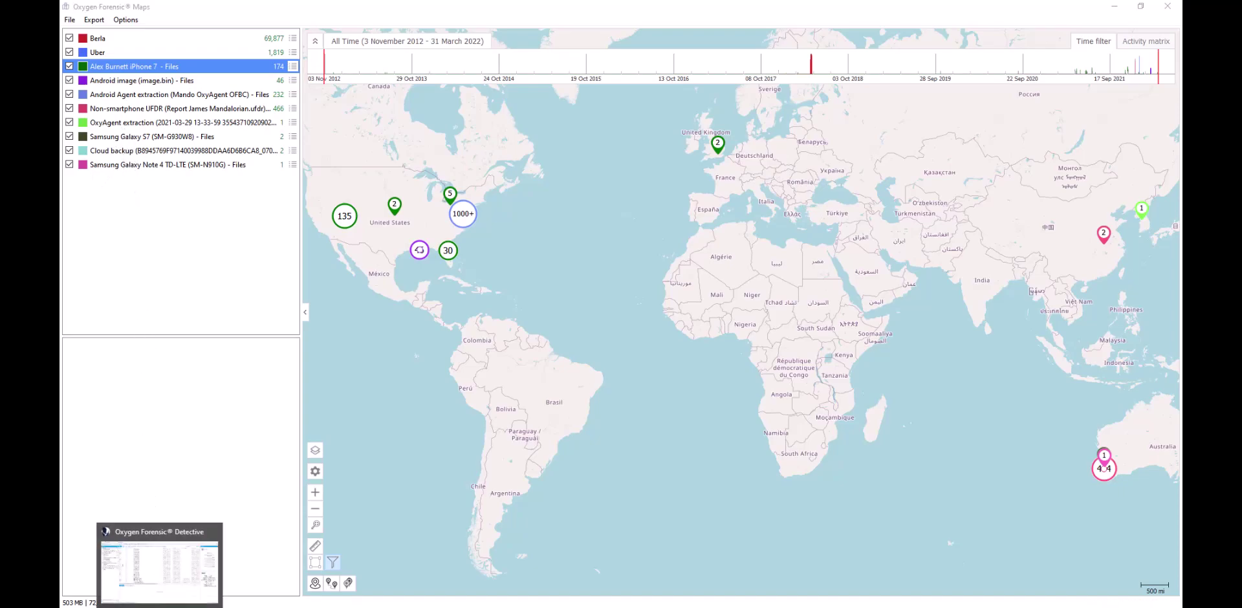
click(159, 605)
click(268, 21)
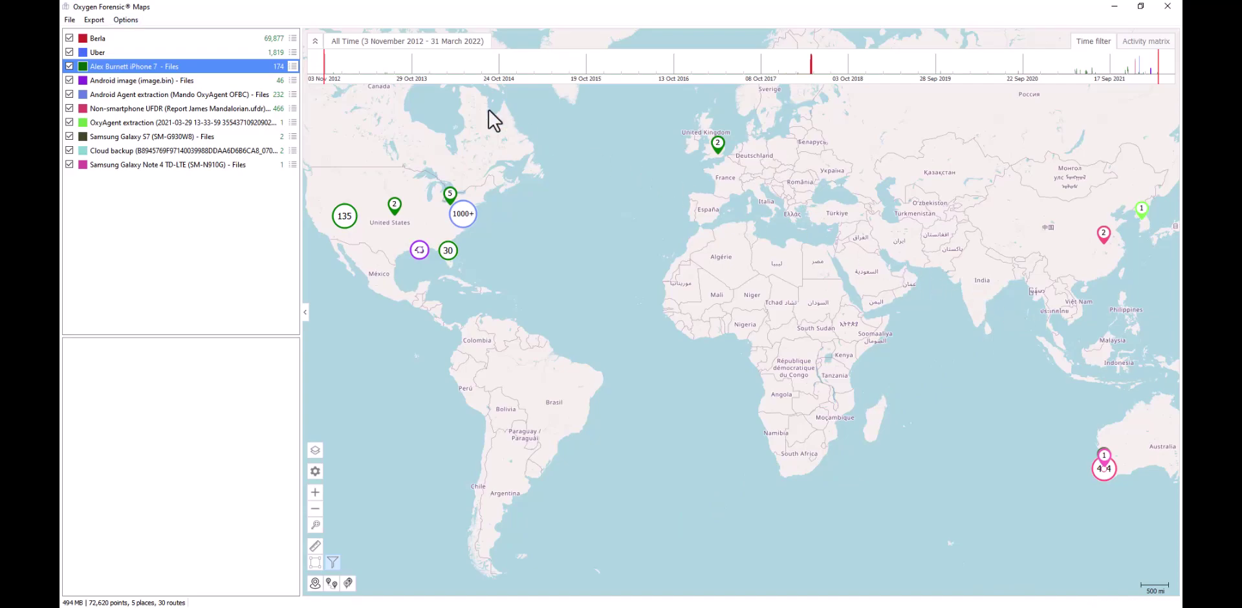
Browse the Berla layer's point list, locate Point 26 on the map and close the list.
click(292, 39)
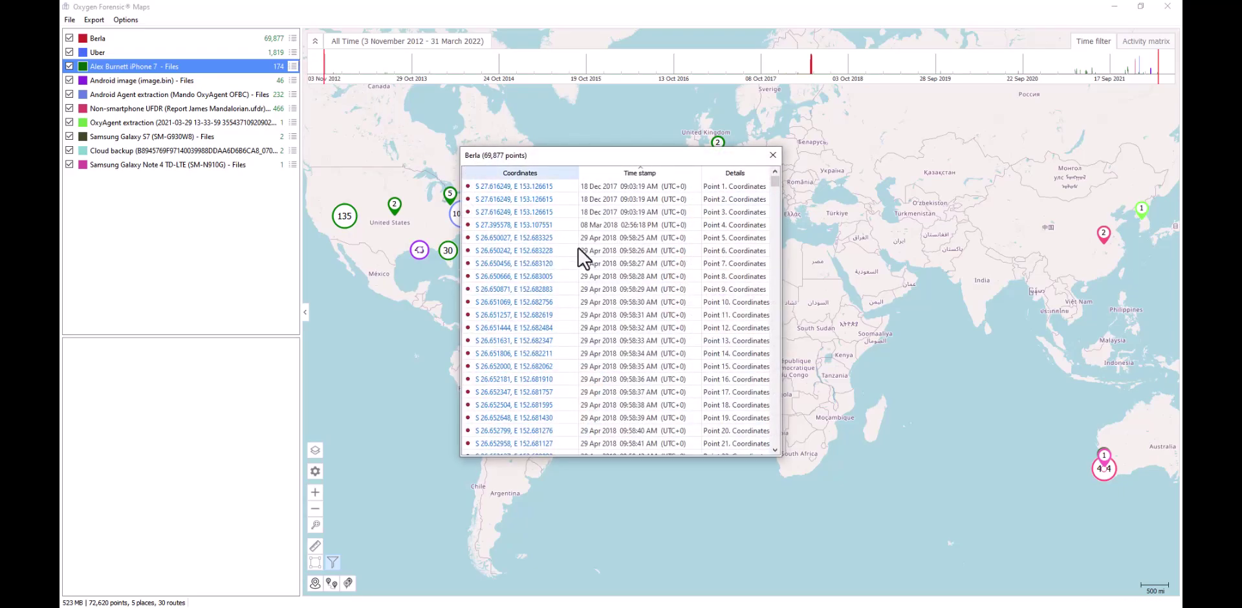
scroll(592, 264, down, 2)
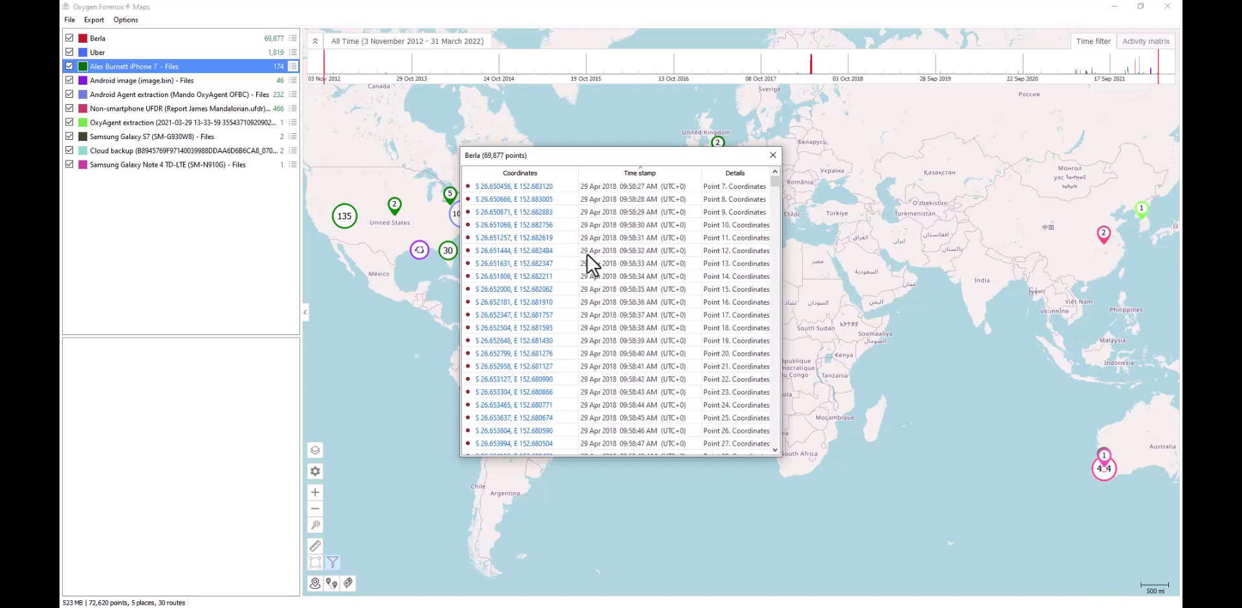
scroll(592, 264, down, 3)
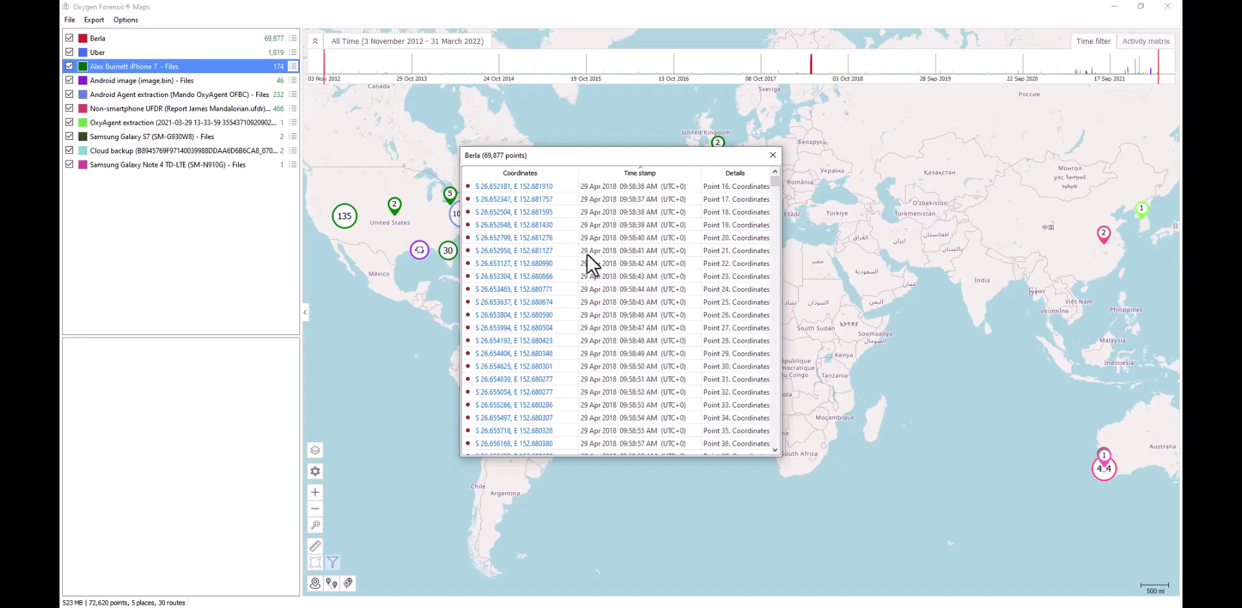
click(548, 316)
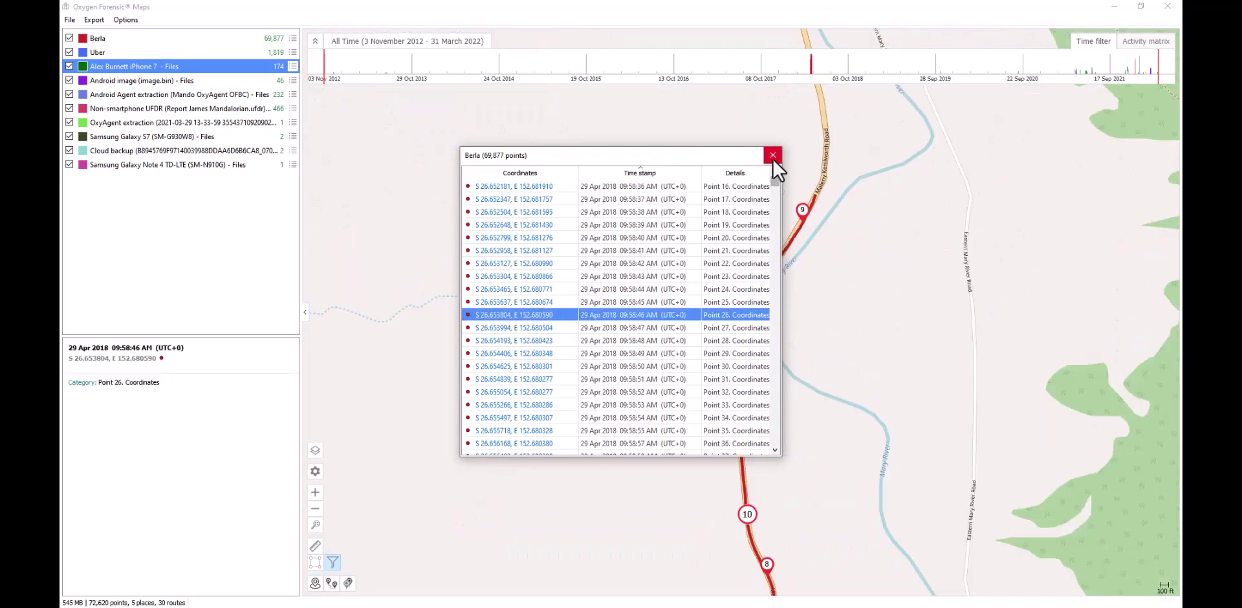
click(772, 156)
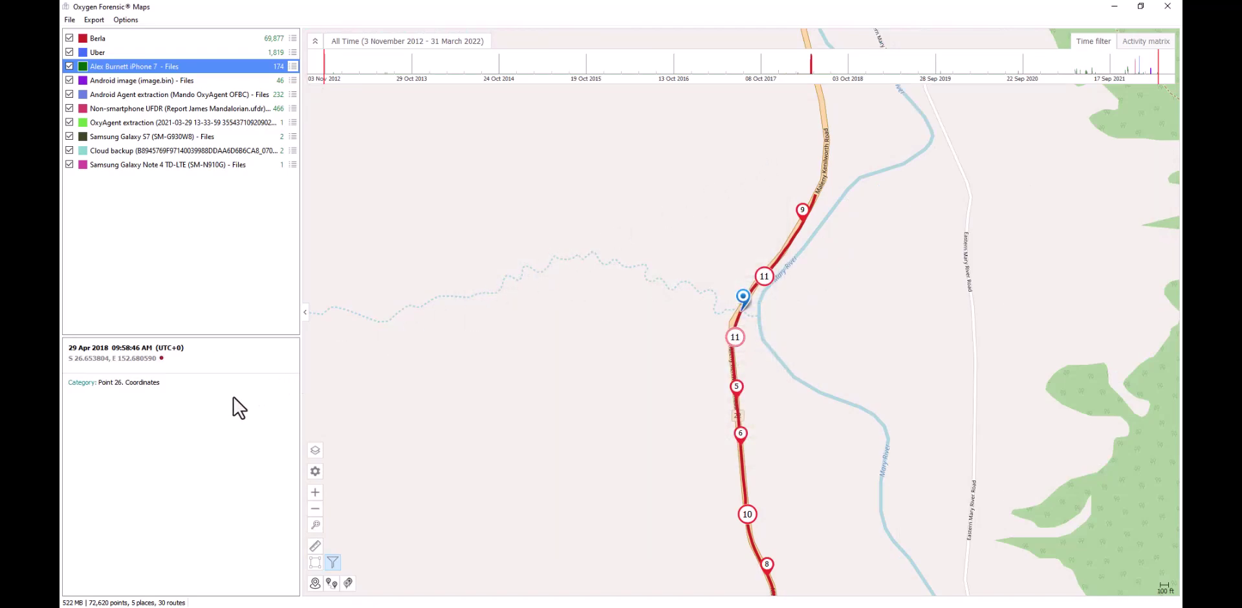
Select the Android Agent extraction layer, review the map display options and open the layer's visited places analysis.
click(170, 95)
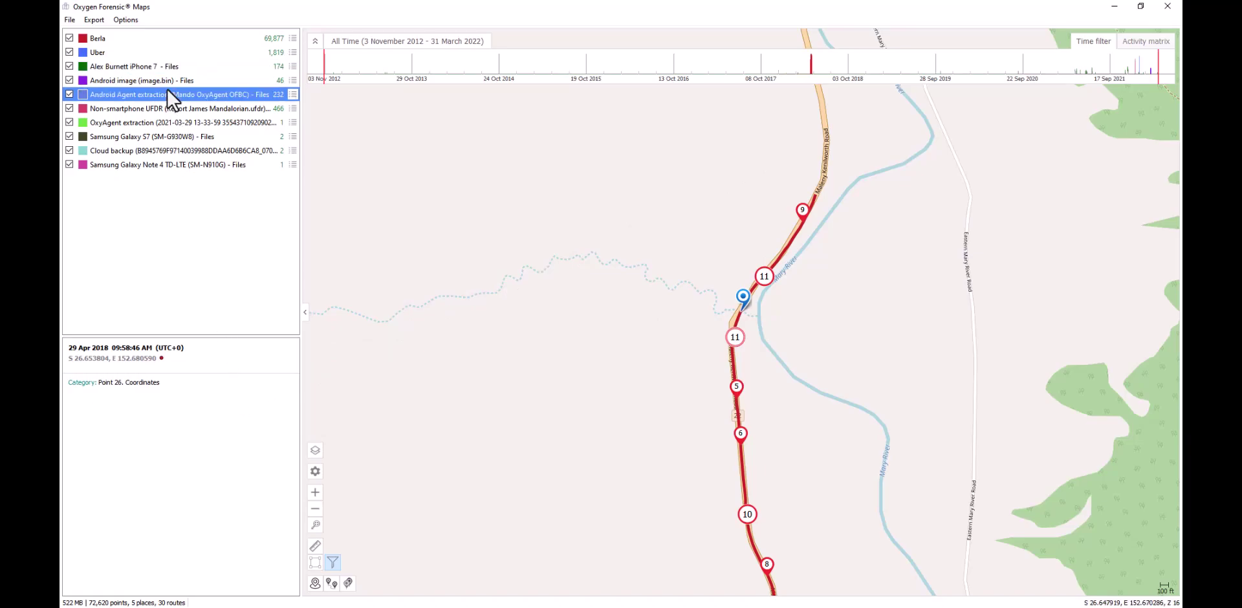
click(315, 472)
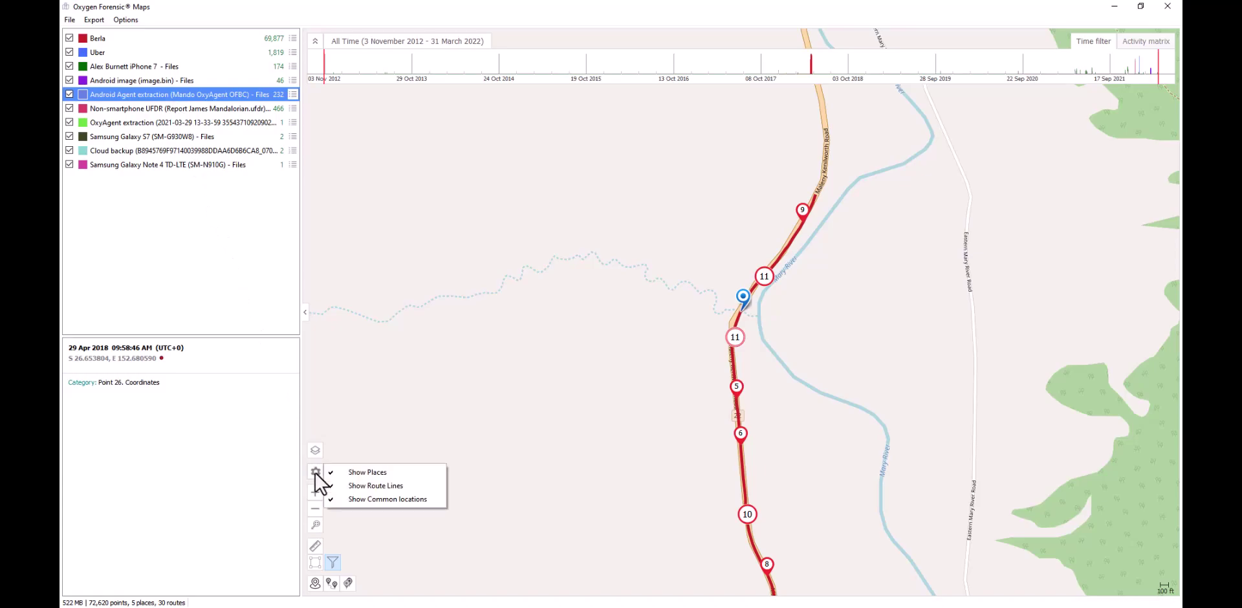
click(316, 453)
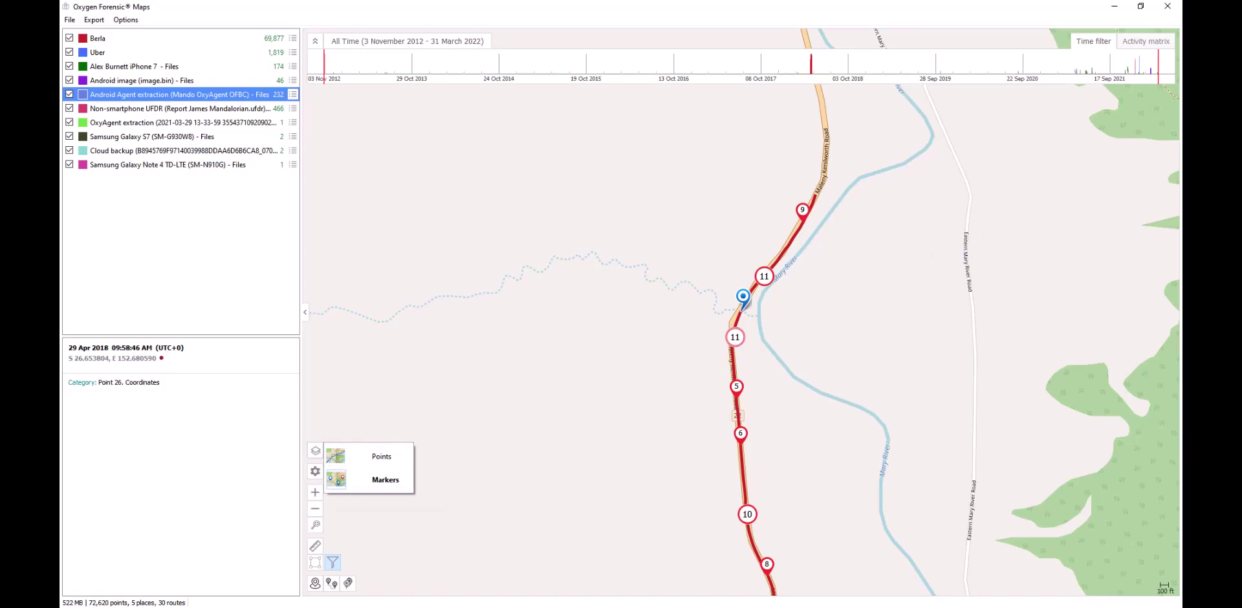
click(316, 476)
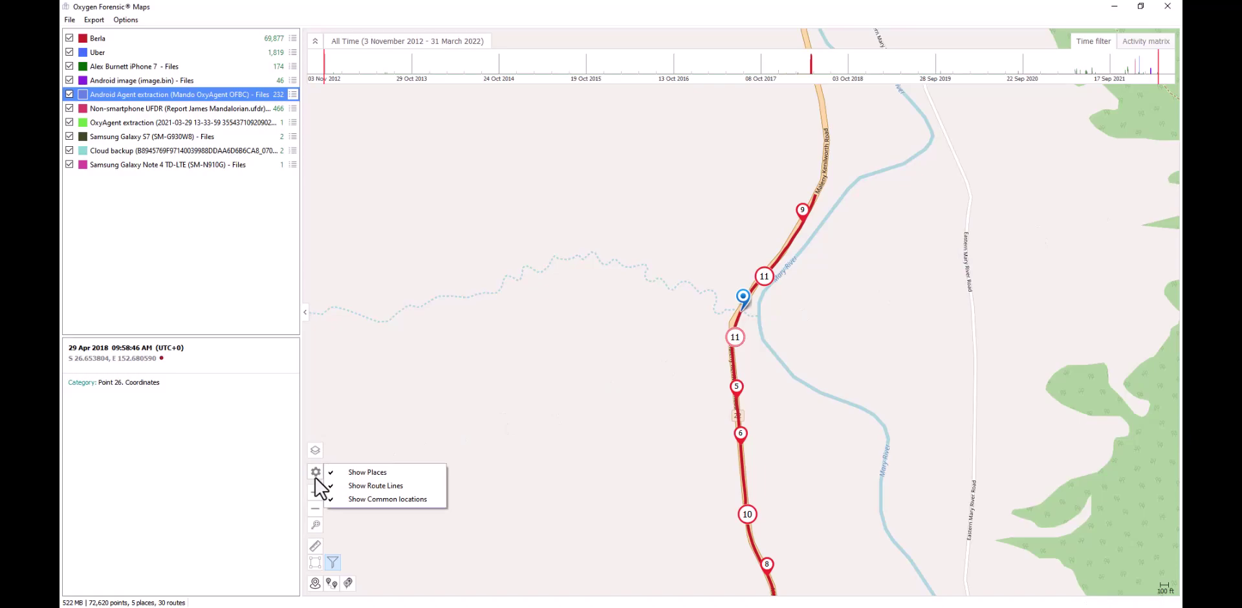
click(316, 526)
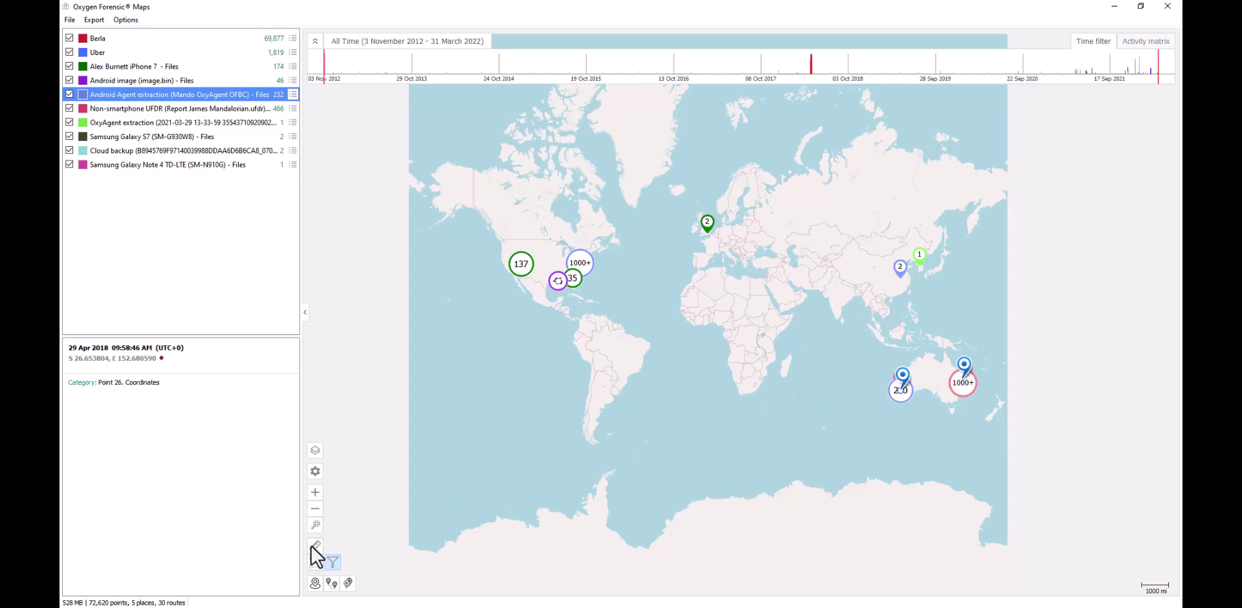
click(316, 582)
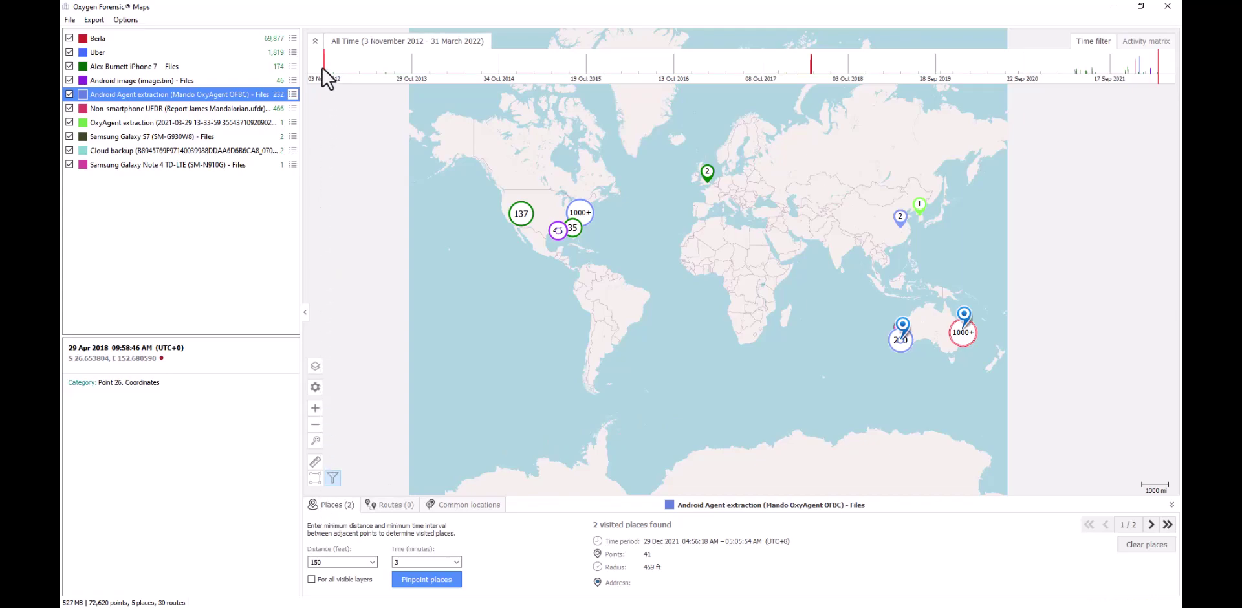
View the date range calendar, and filter the points to Wednesday 8 AM with the activity matrix.
click(361, 42)
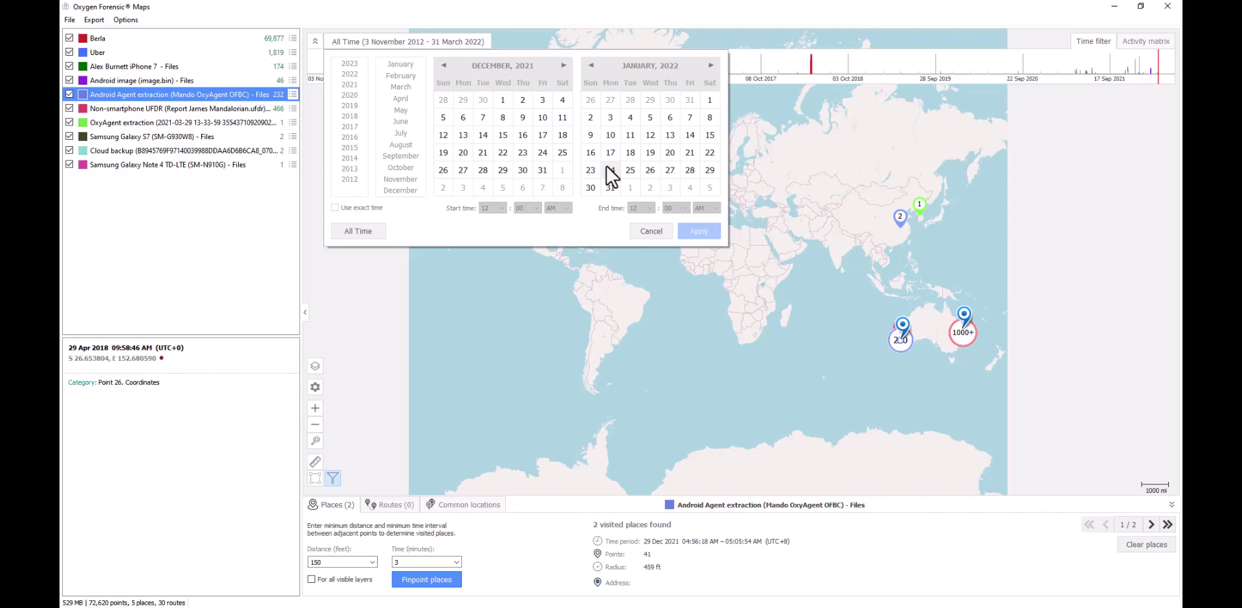
click(906, 133)
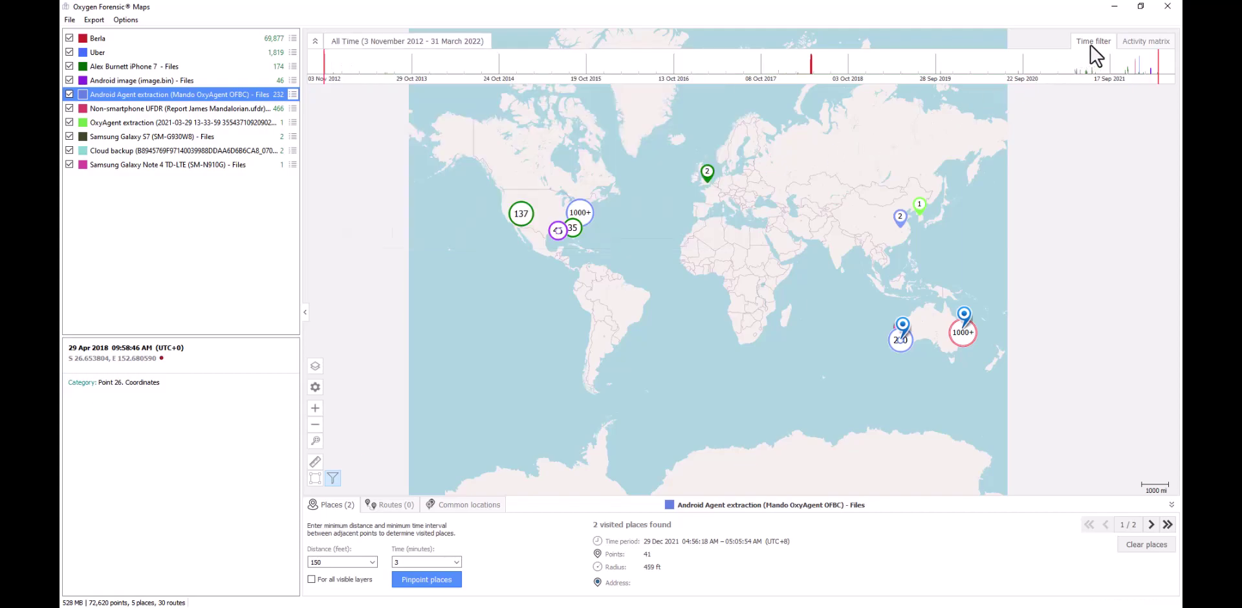
click(1143, 45)
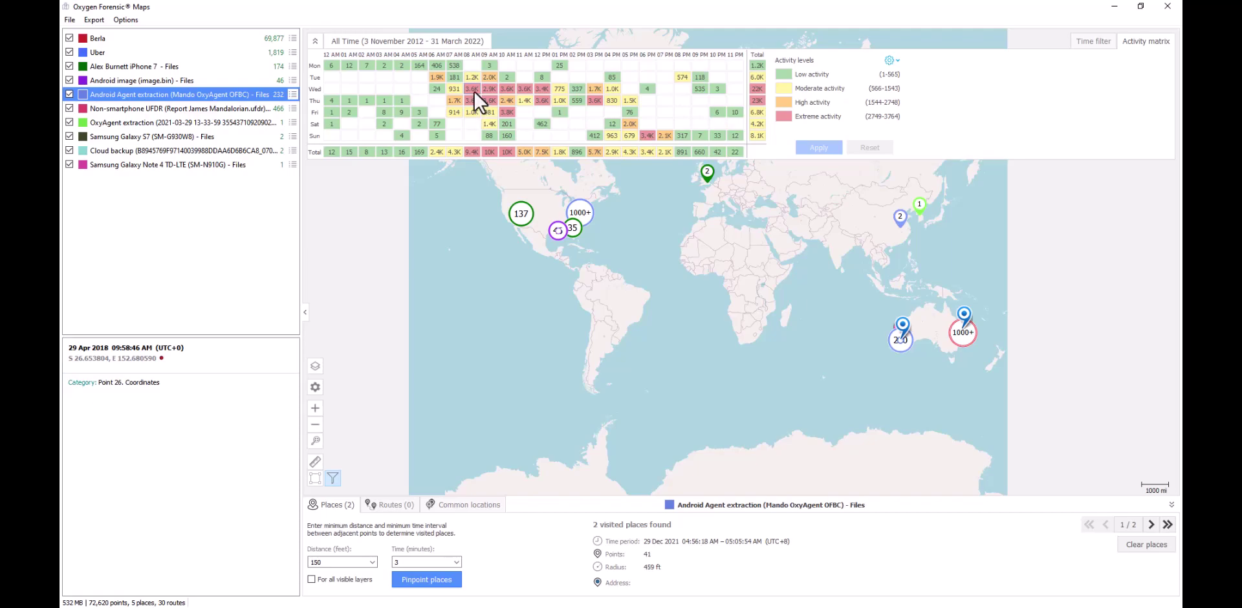
click(474, 91)
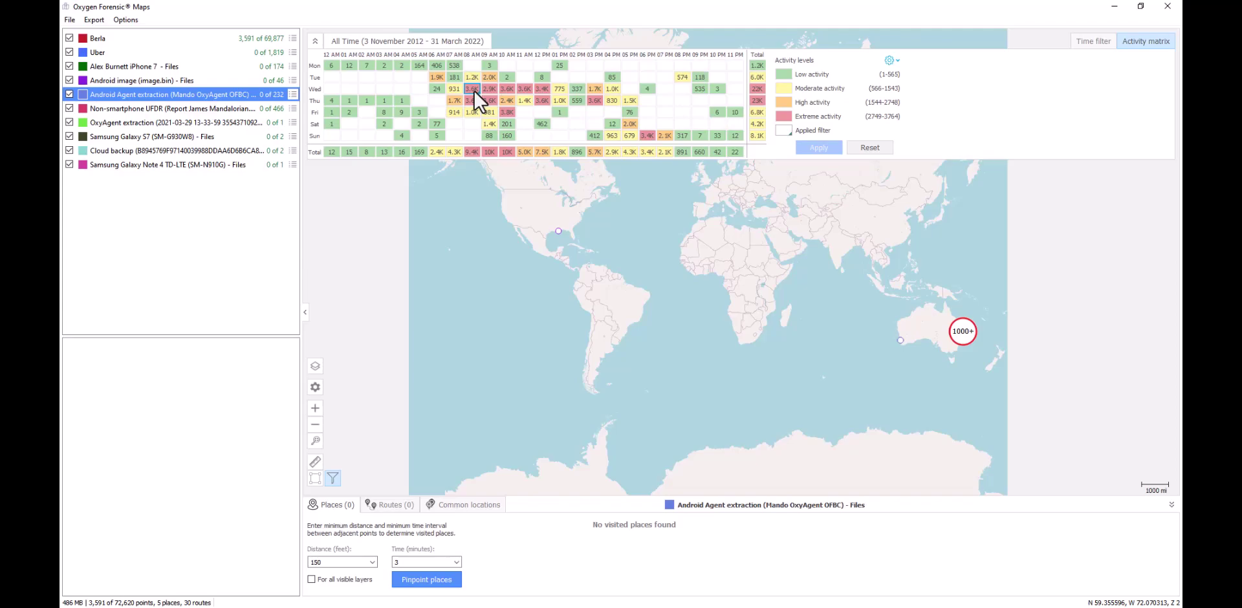
Set the activity level thresholds to 8%, 26% and 49% of the maximum events per hour.
click(891, 60)
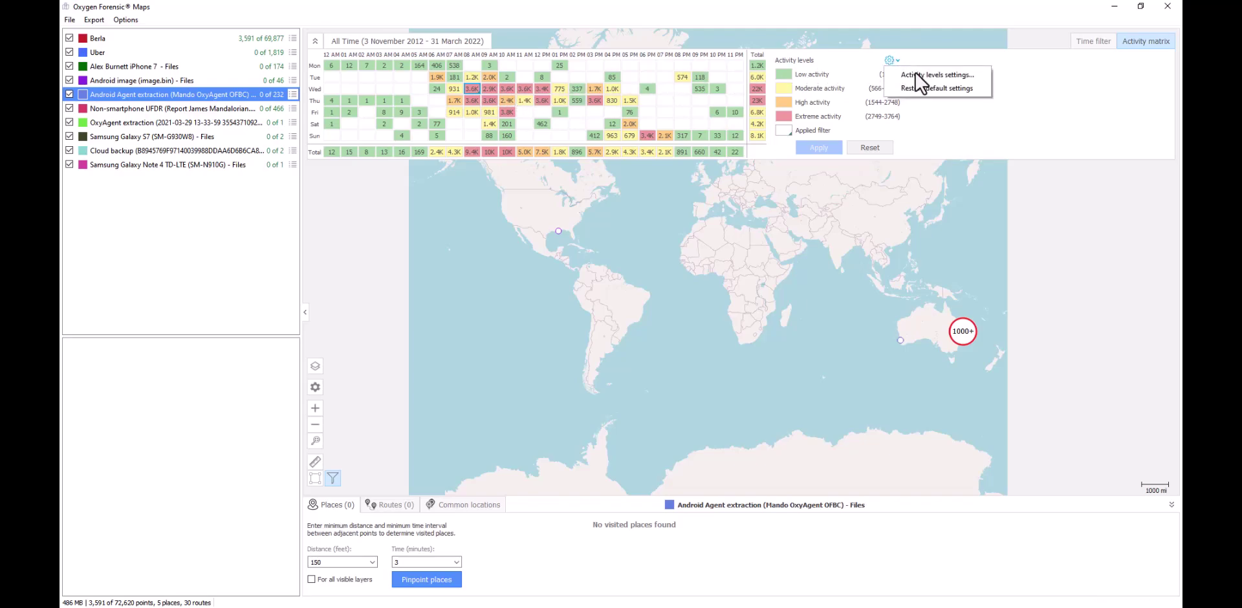
click(930, 78)
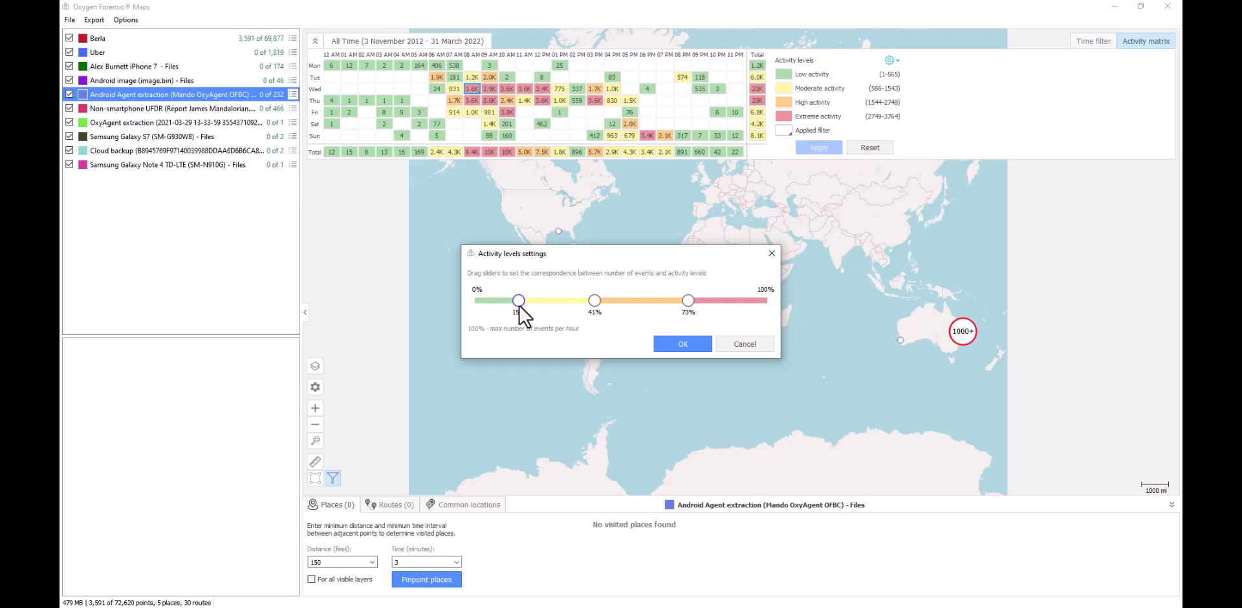
drag(519, 306, 500, 306)
drag(596, 306, 552, 306)
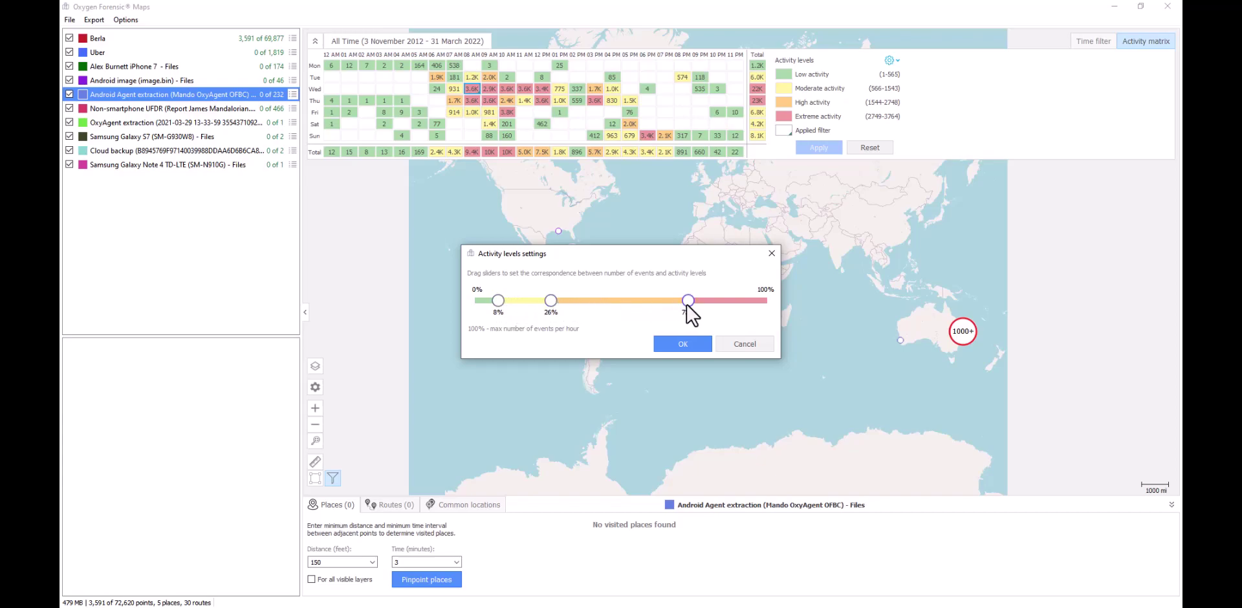
drag(687, 305, 618, 305)
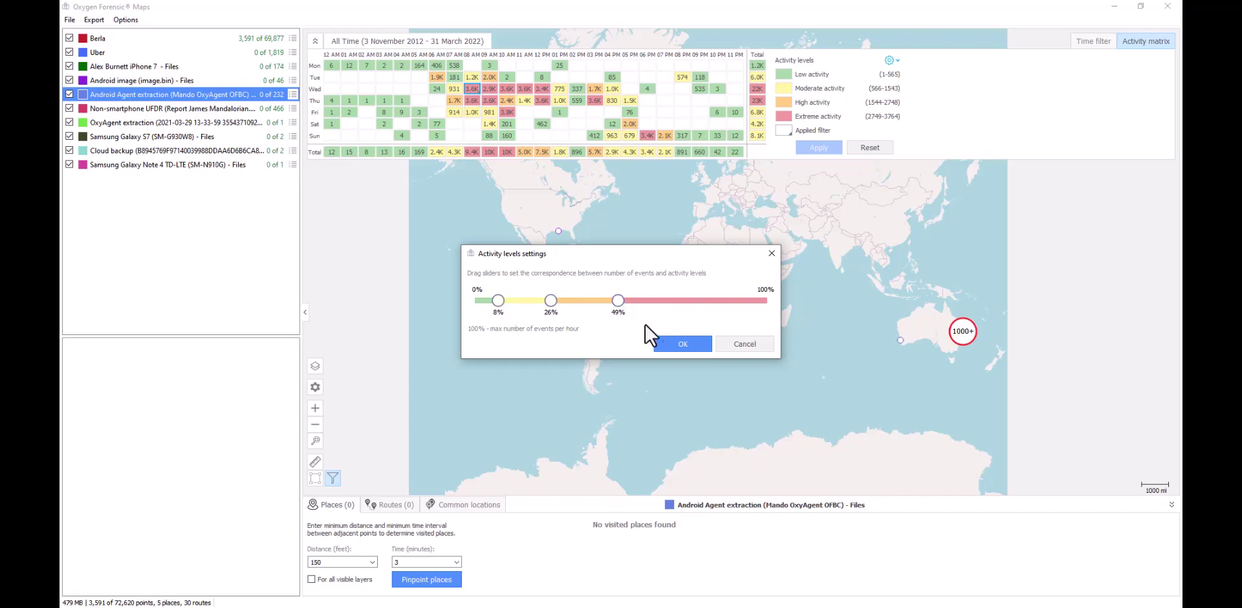
click(674, 347)
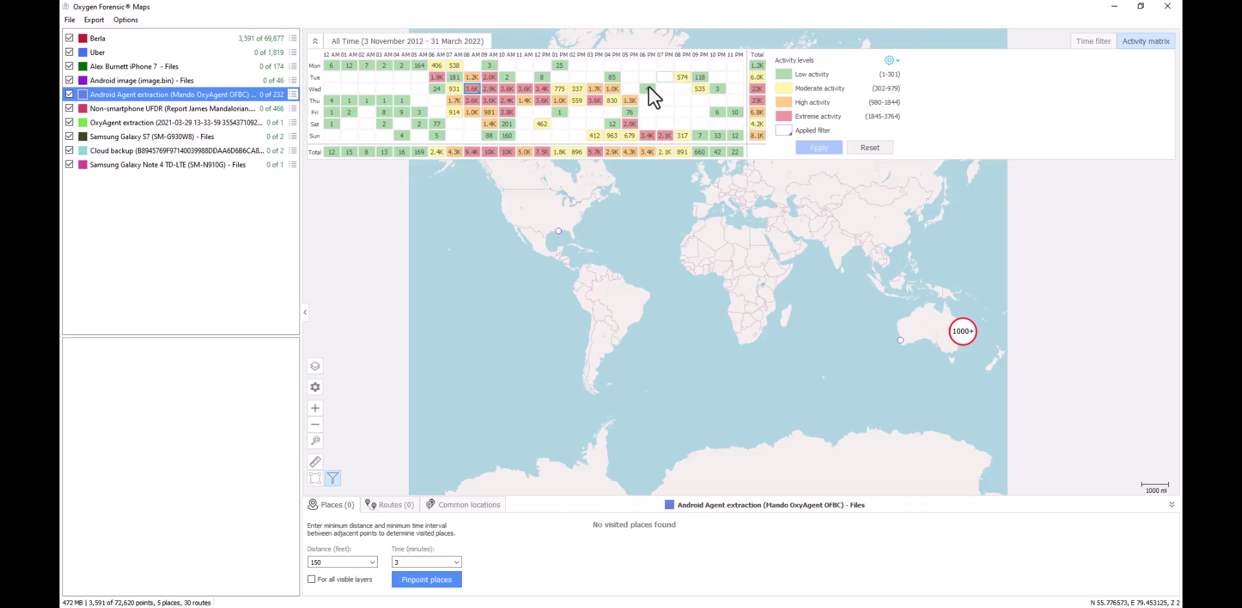
Filter the points to Tuesday 4 PM and to Wednesday 4 PM in the activity matrix, and reset the filter.
click(612, 77)
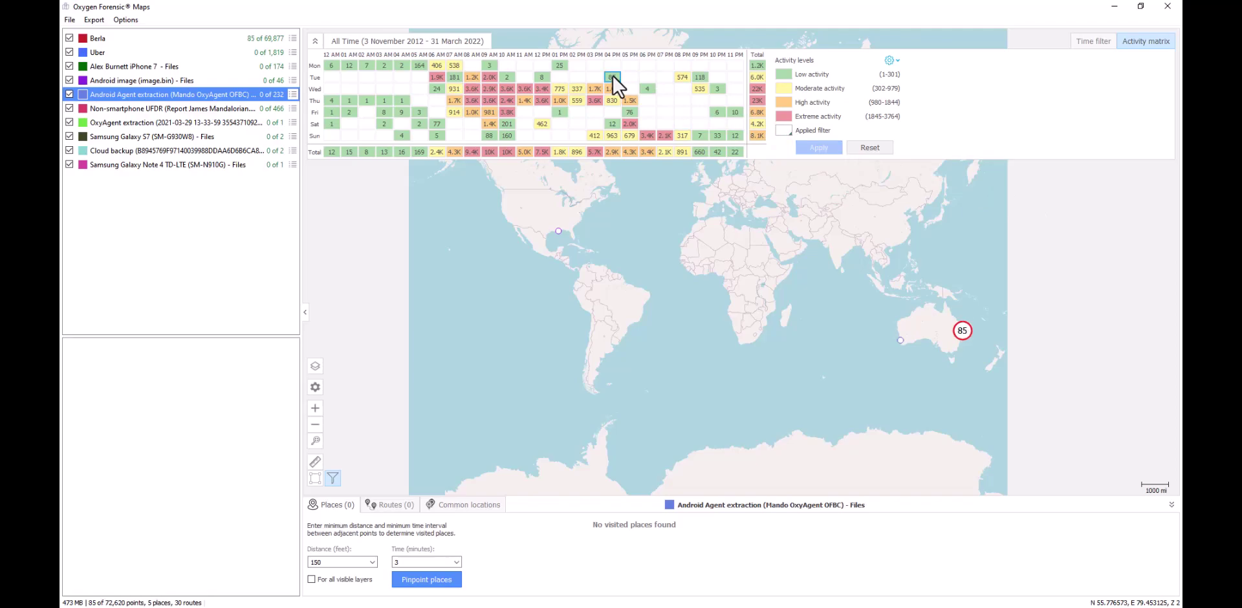
click(612, 89)
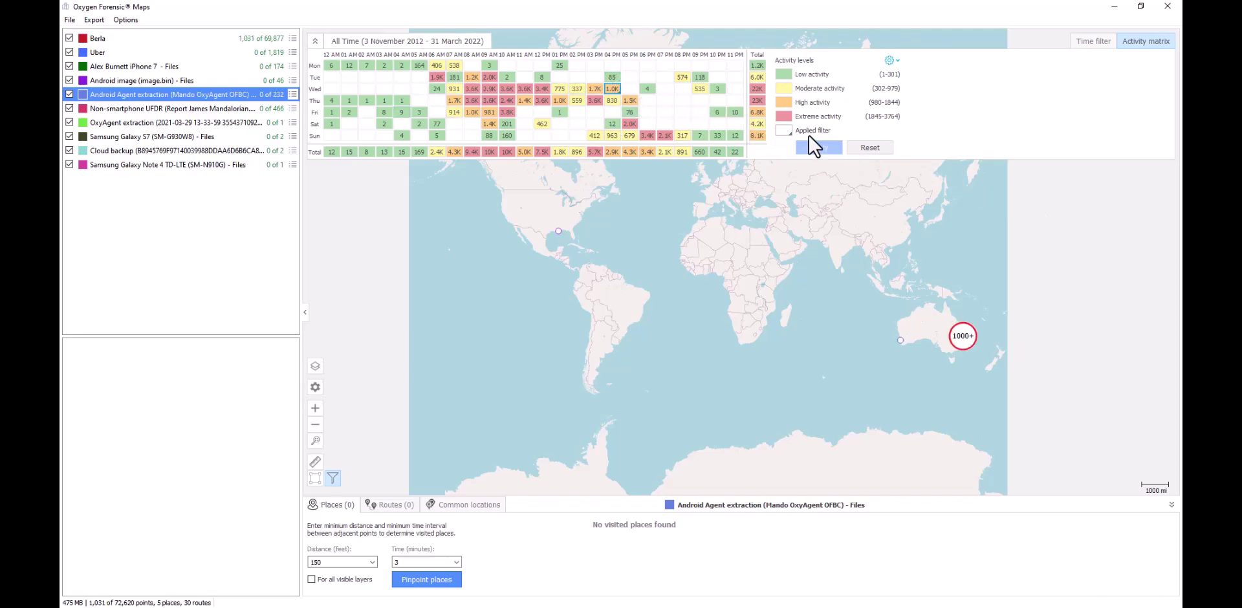
click(871, 150)
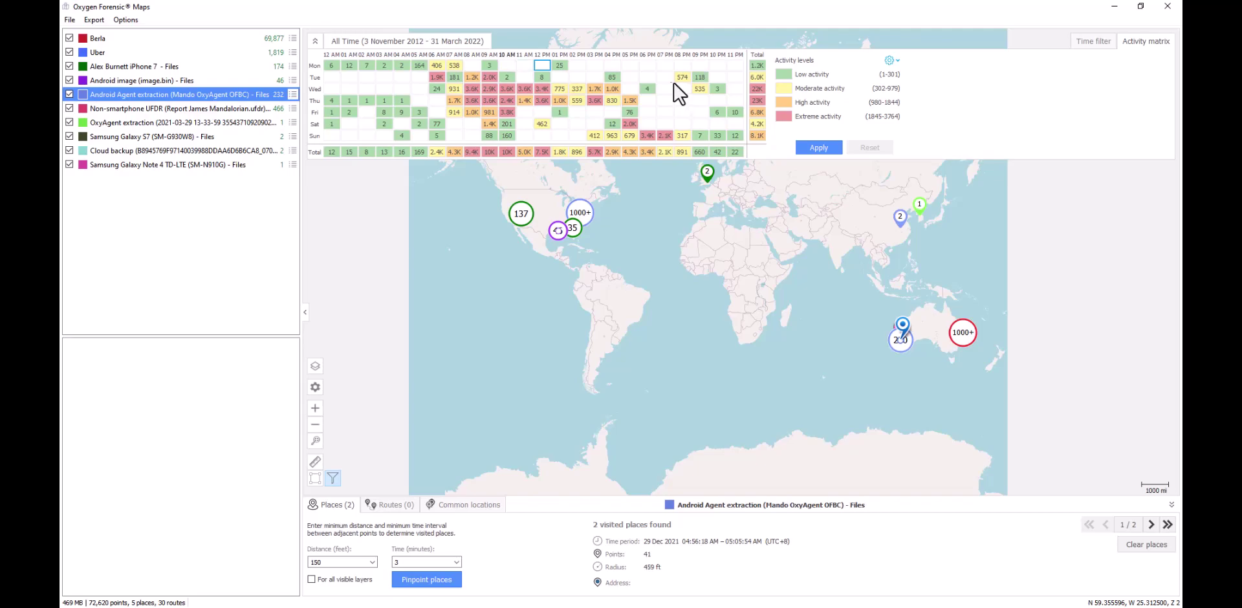
Filter the points to the 8 AM through 12 PM hours on all weekdays in the activity matrix, and view the export options.
click(477, 54)
ctrl+click(492, 56)
ctrl+click(504, 55)
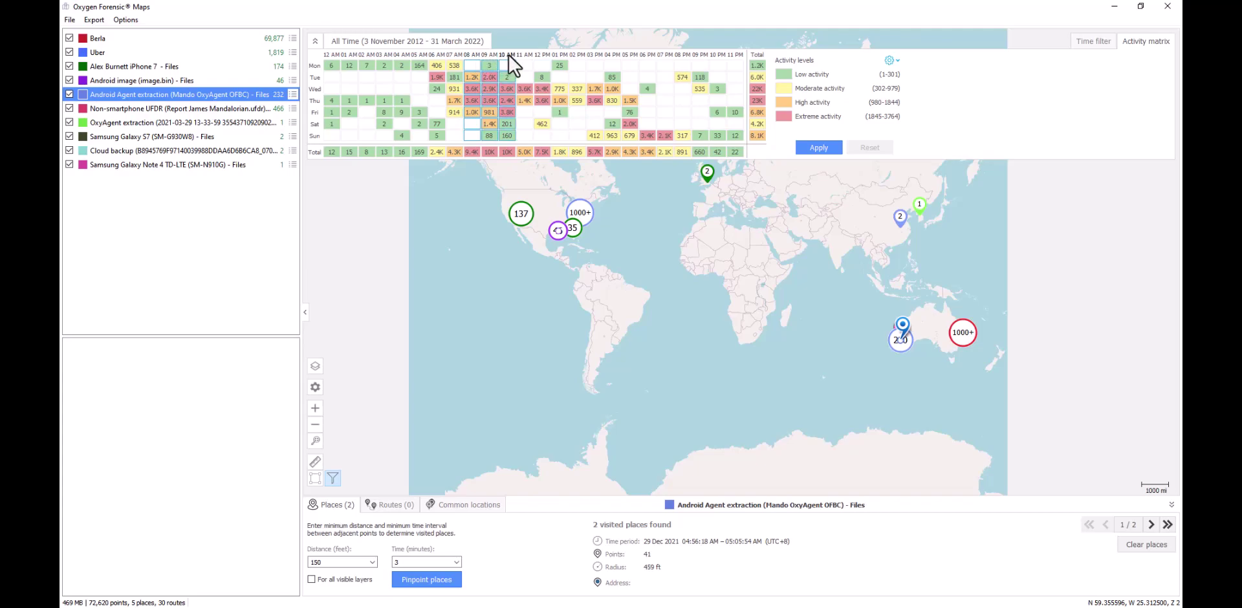
ctrl+click(523, 55)
ctrl+click(540, 55)
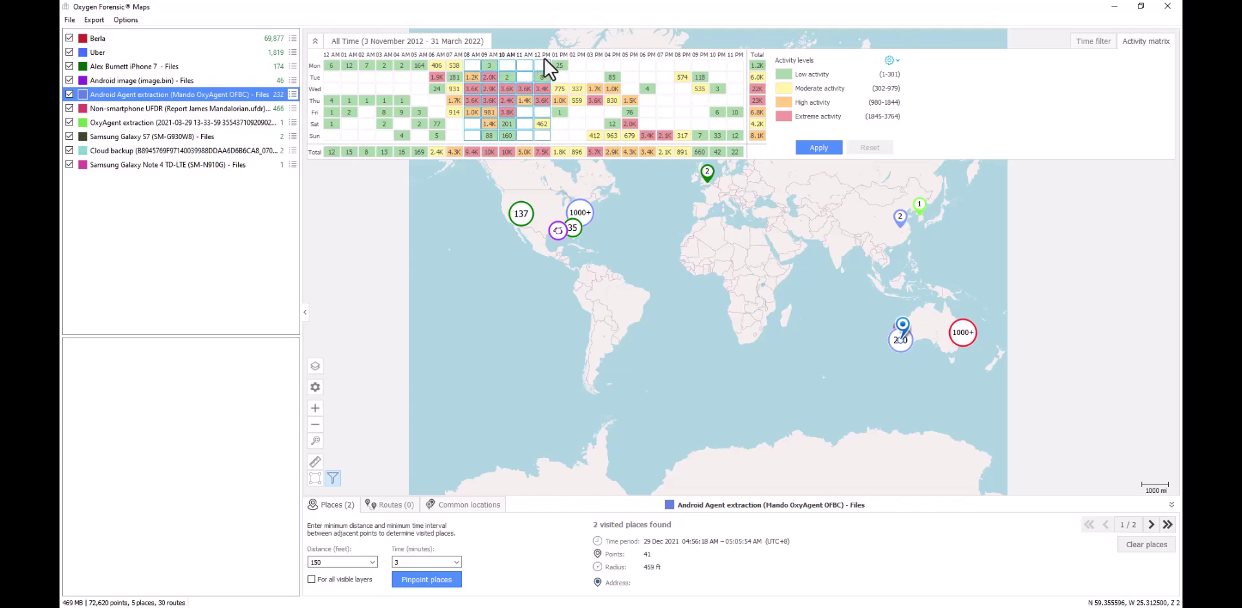
click(828, 148)
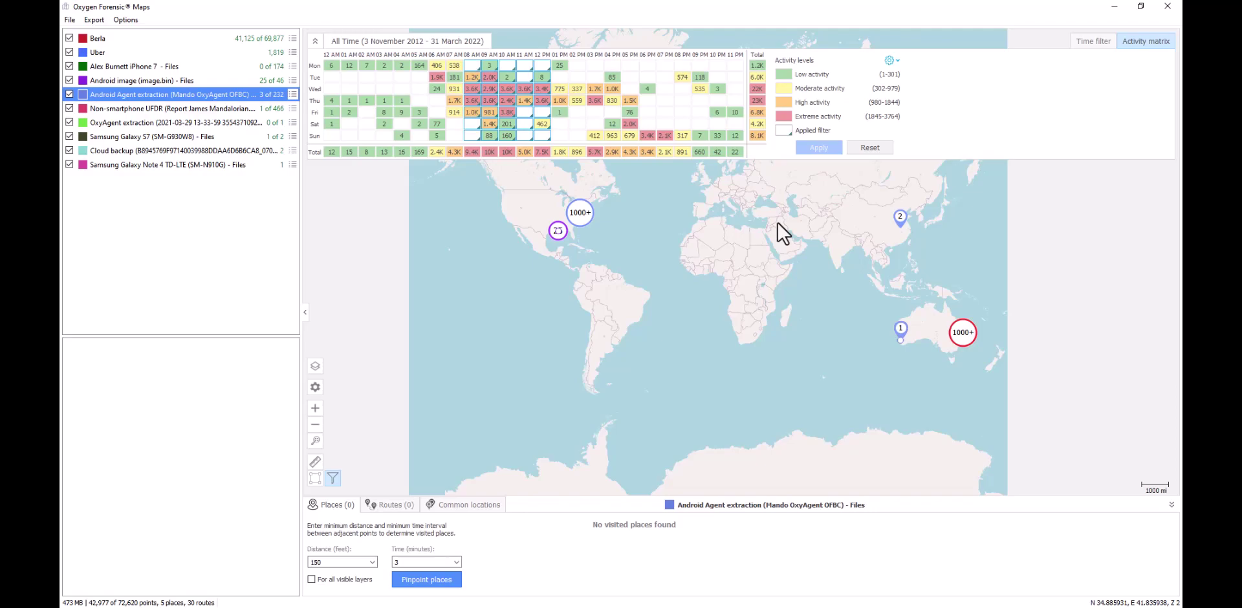
click(94, 20)
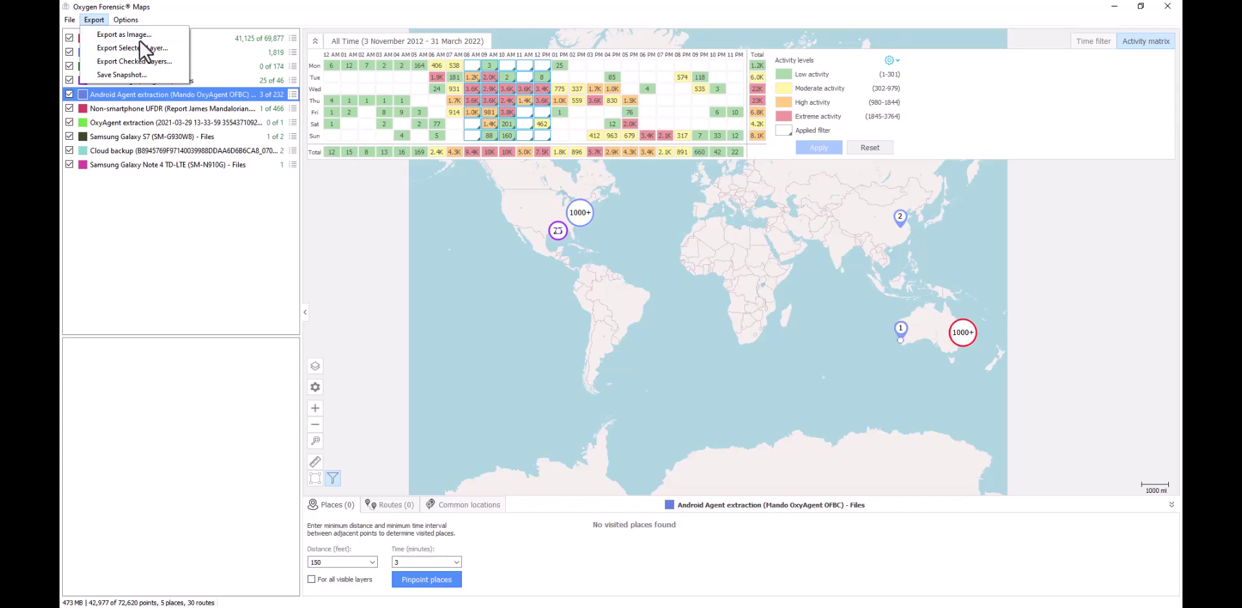
click(814, 126)
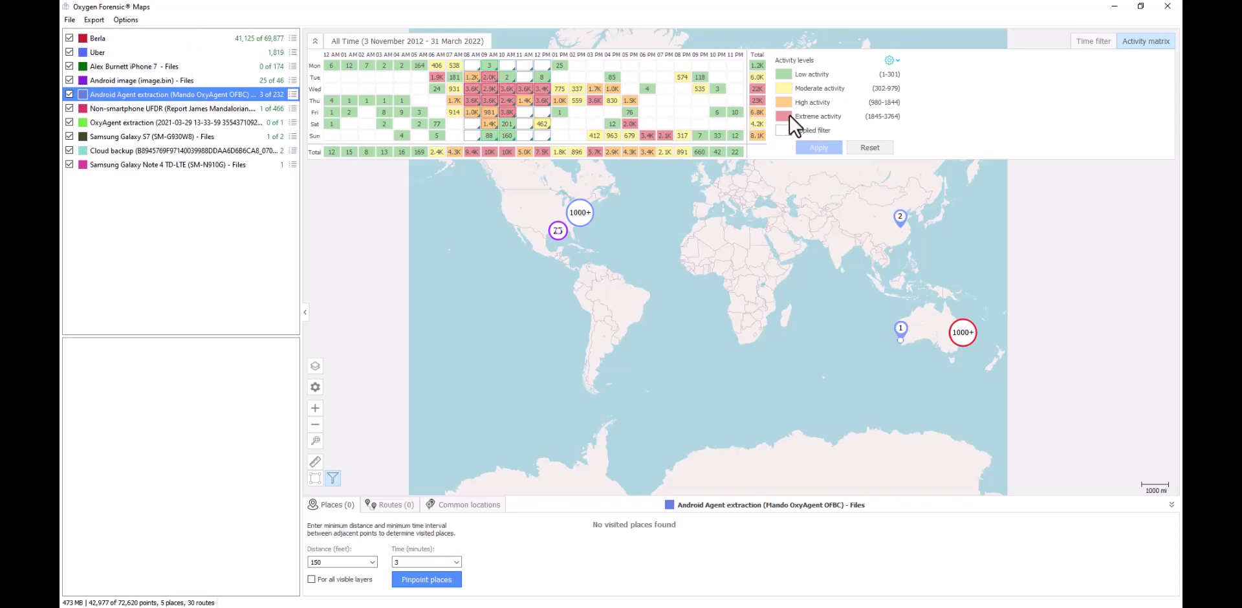
Filter the points by activity level, going through low, moderate, high and extreme activity in turn.
click(784, 75)
click(784, 80)
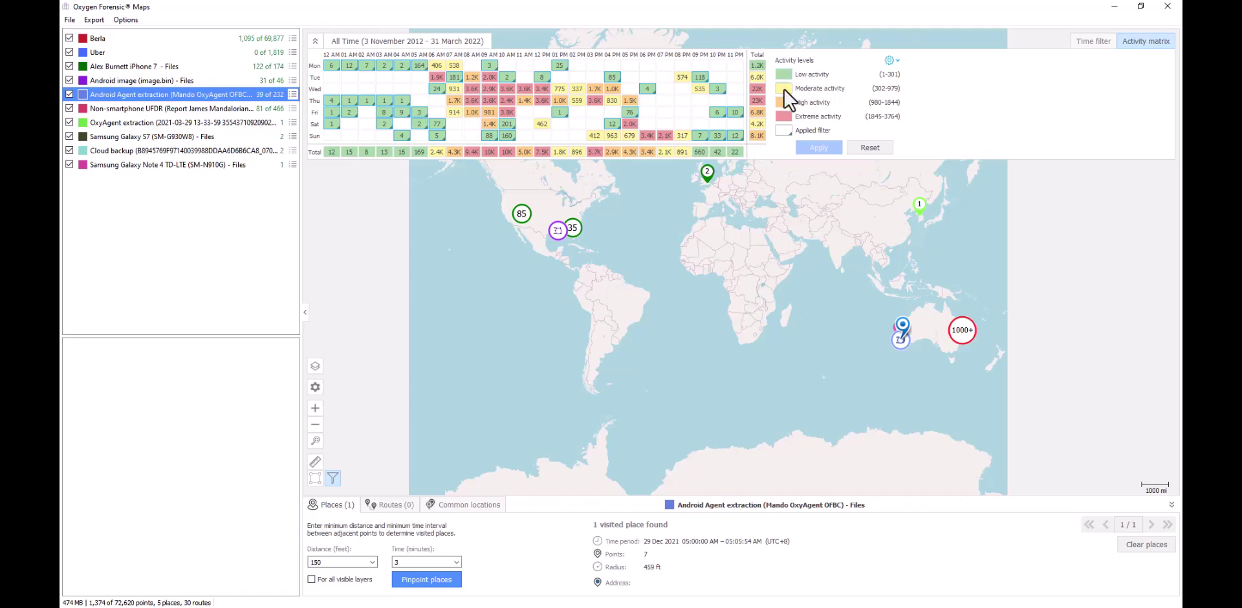
click(784, 88)
click(784, 103)
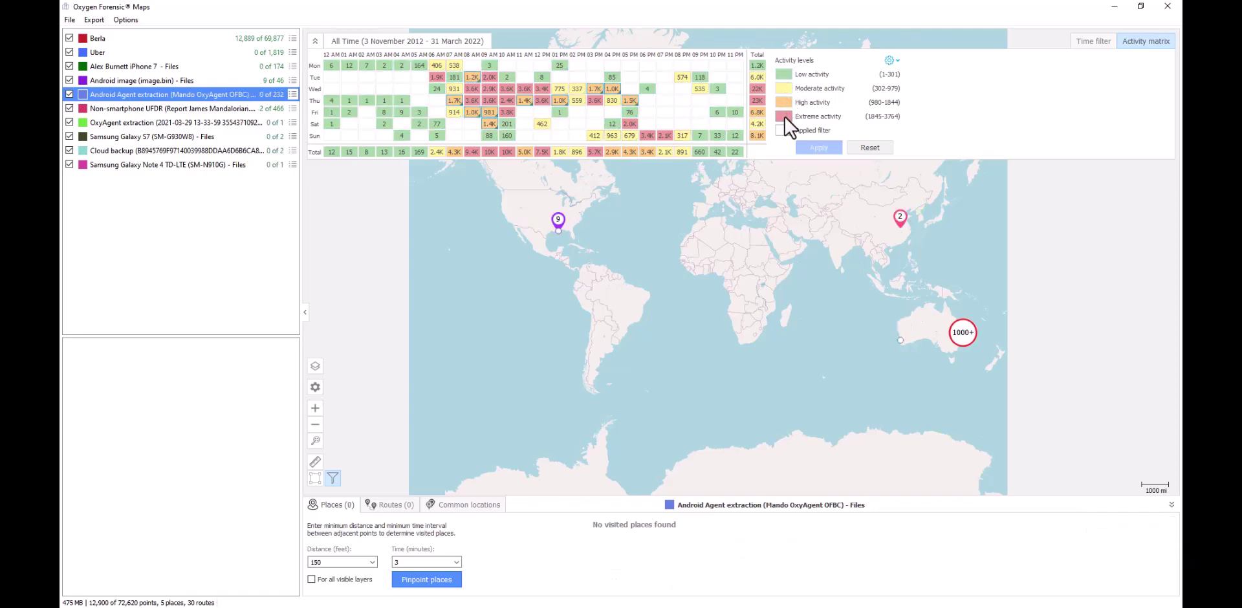
click(785, 116)
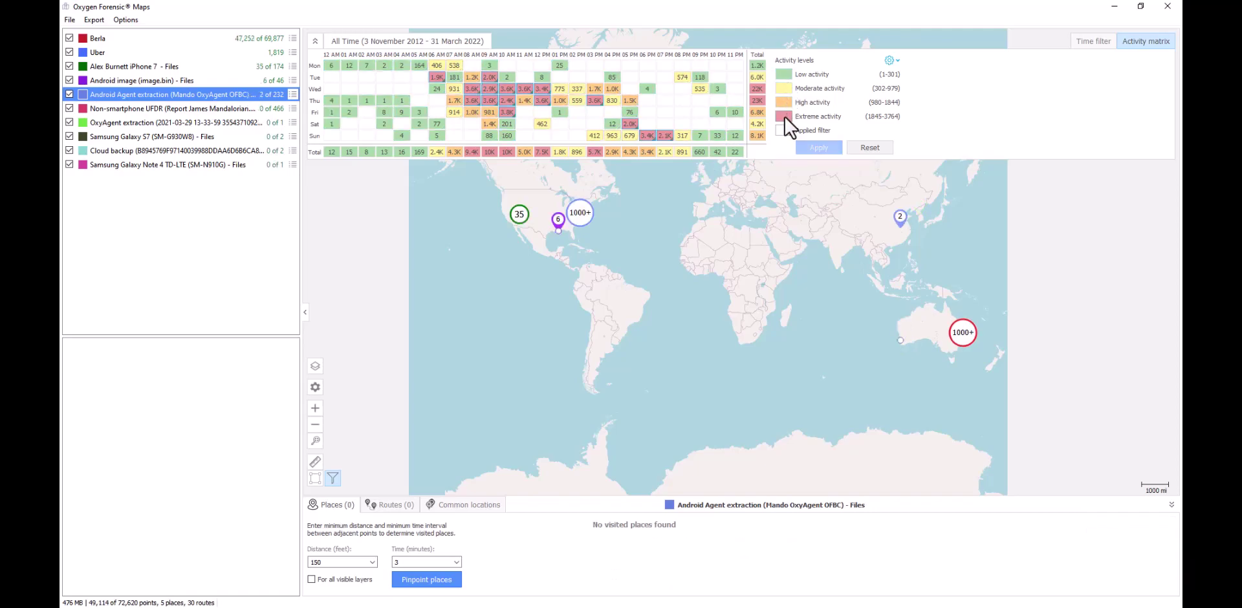